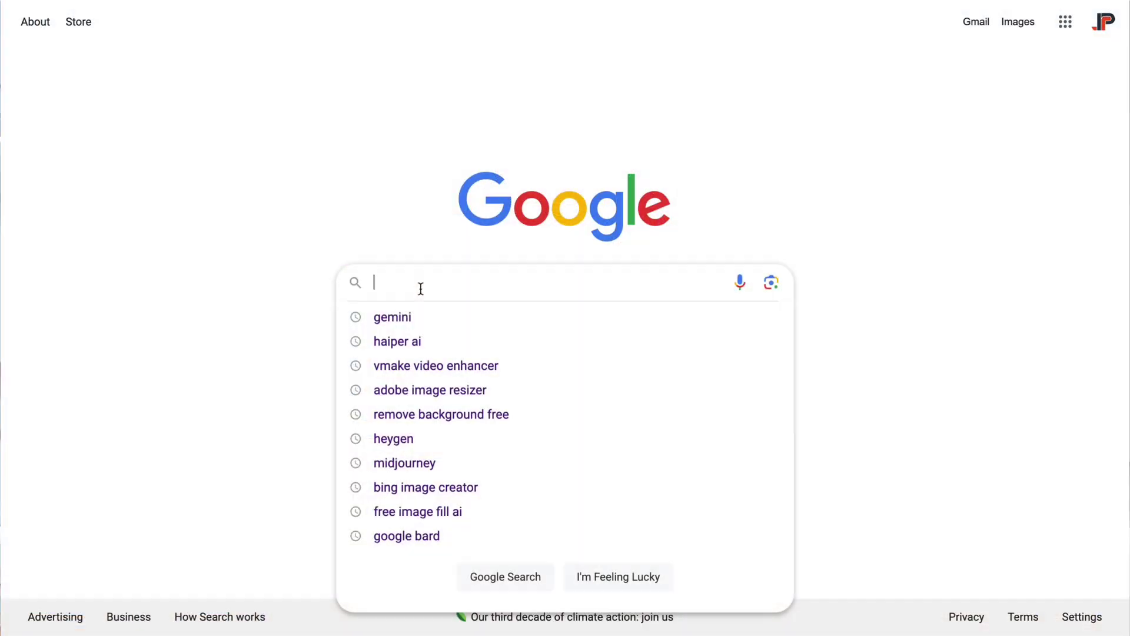
Search Google for "gemini" and open the Gemini chat page
text(gemini)
key(Return)
click(271, 177)
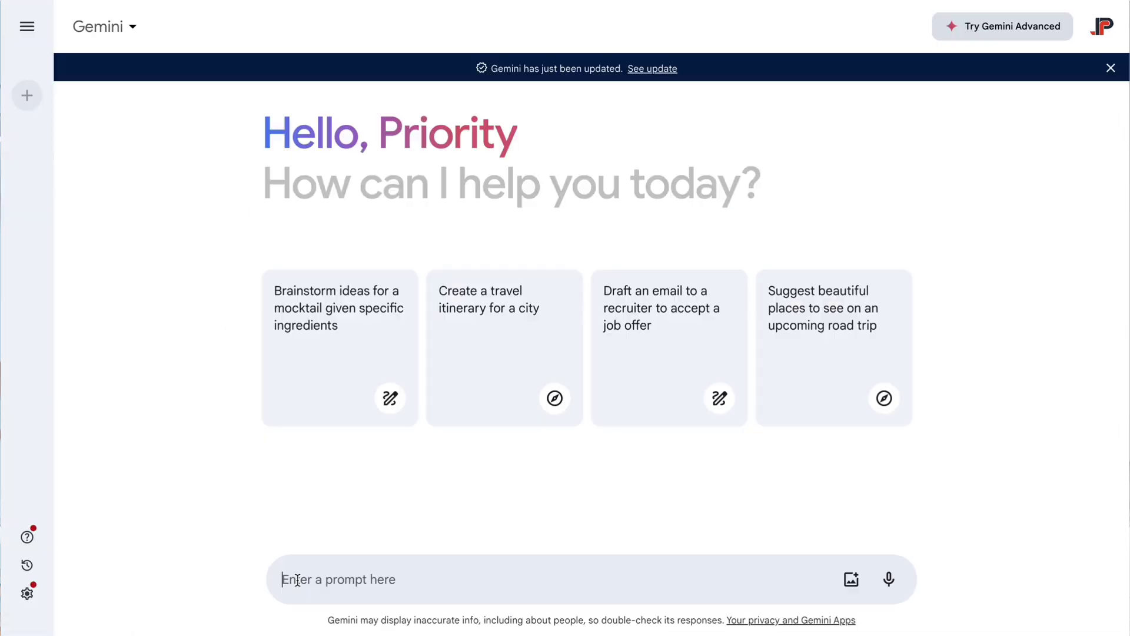
Ask for a one-paragraph imaginative Disney short story about a young black girl and her pet rabbit in a daytime setting
text(Generate an imaginative Disney short story about a young black girl and her pet rabbit in one paragraph)
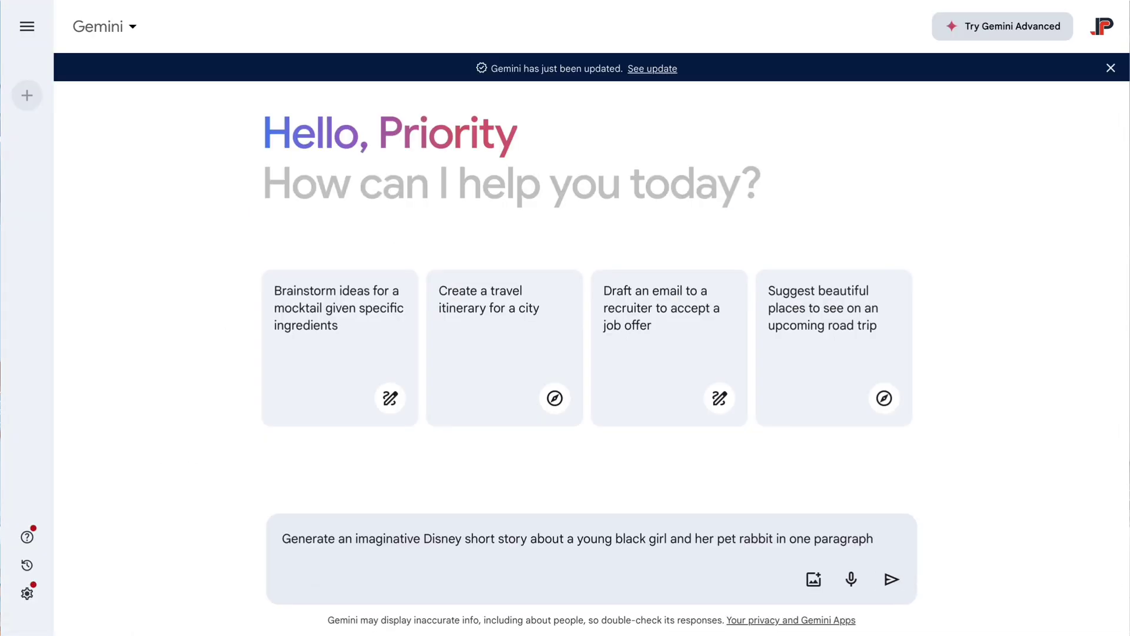
text(use daytime setting)
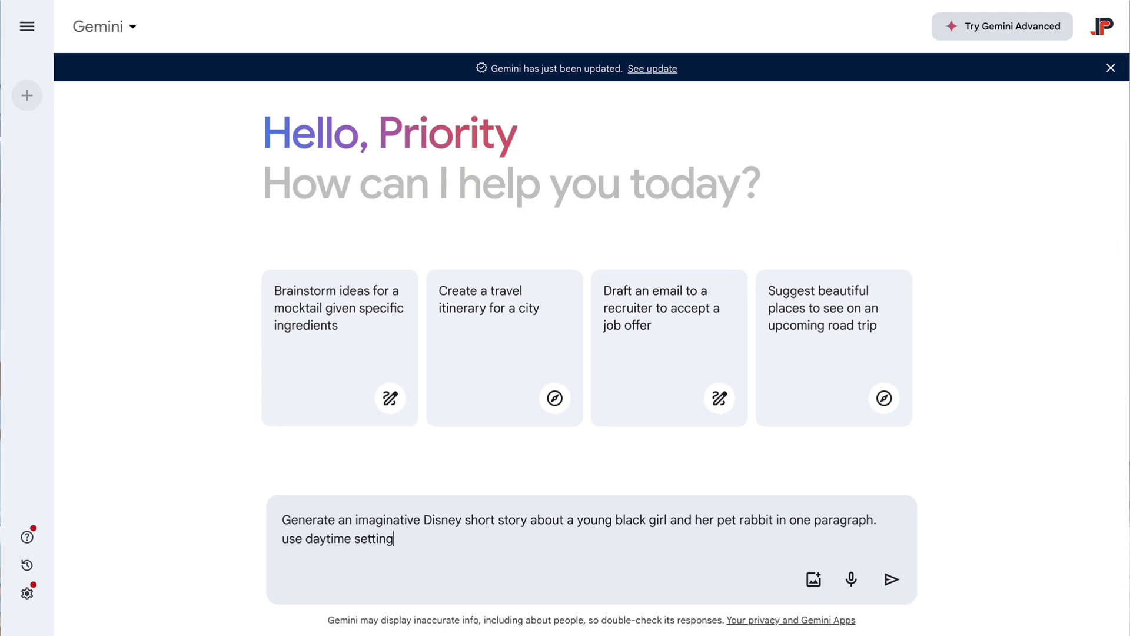
key(Return)
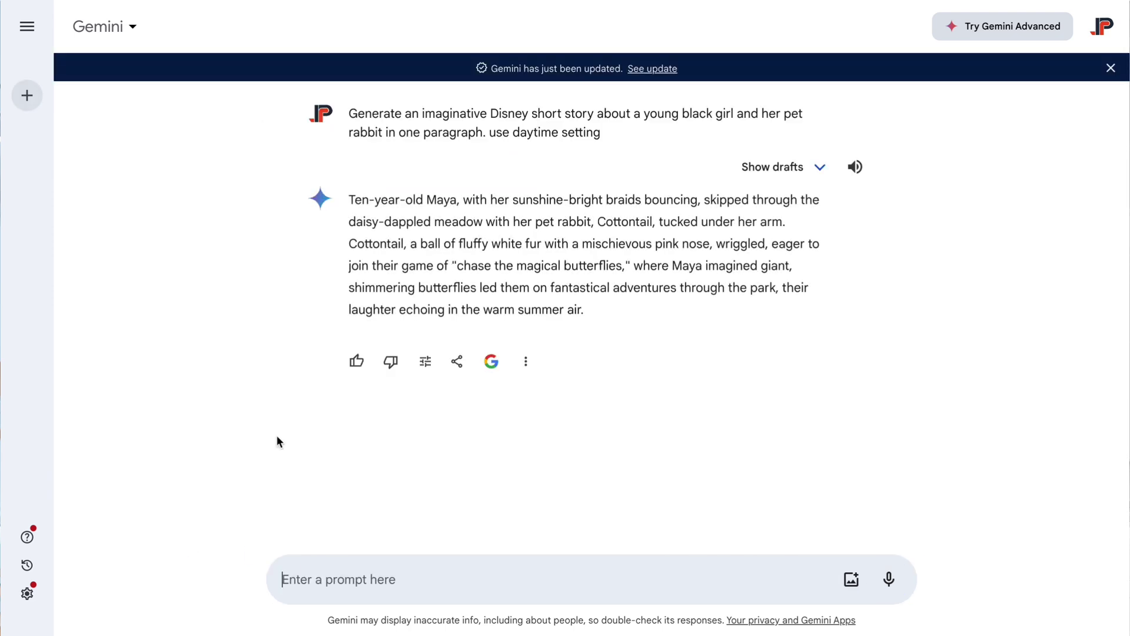
Request 10 or more image-generation prompts for the story, including colors and other characteristics for consistency
text(create 10 or more prompts for generating images for the story. for consistency, make sure you include colors and other characteristics)
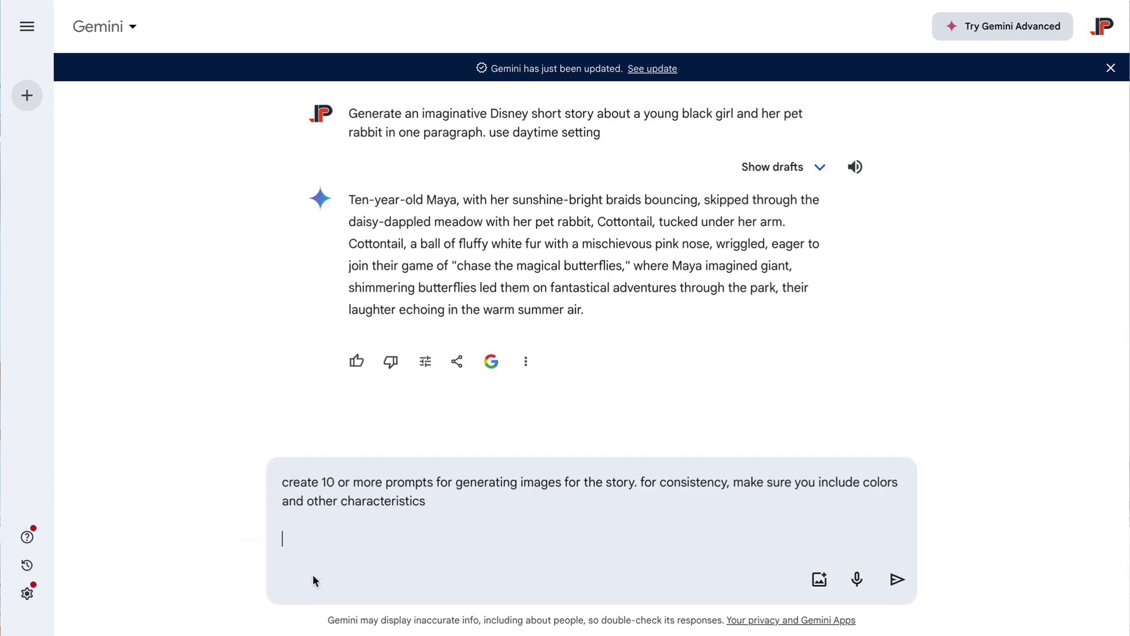
key(BackSpace)
key(BackSpace)
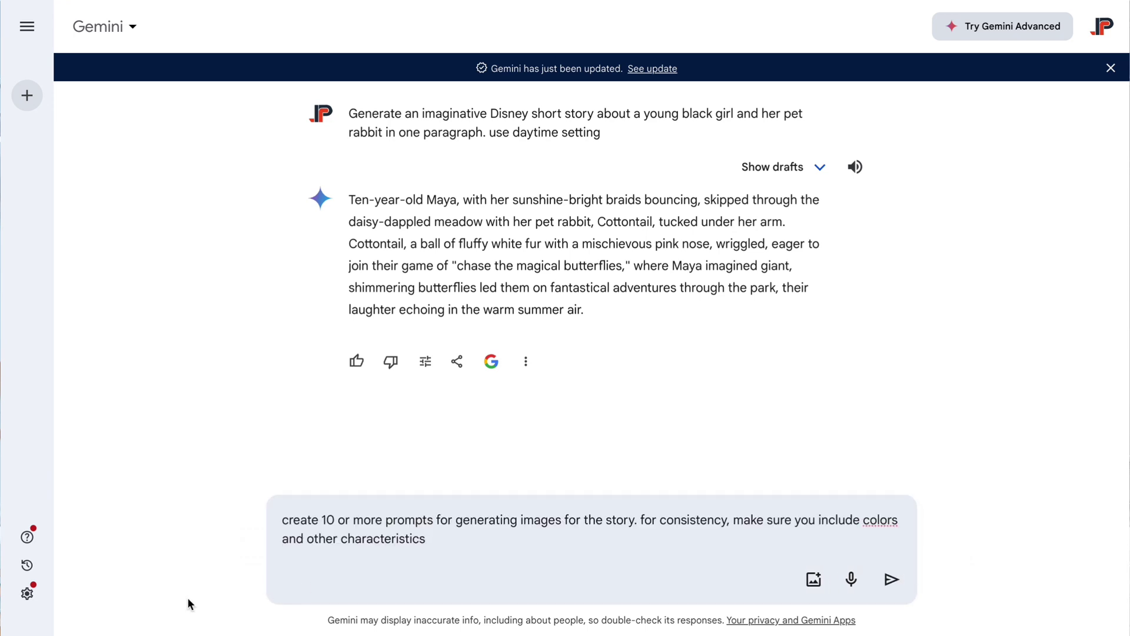
key(Return)
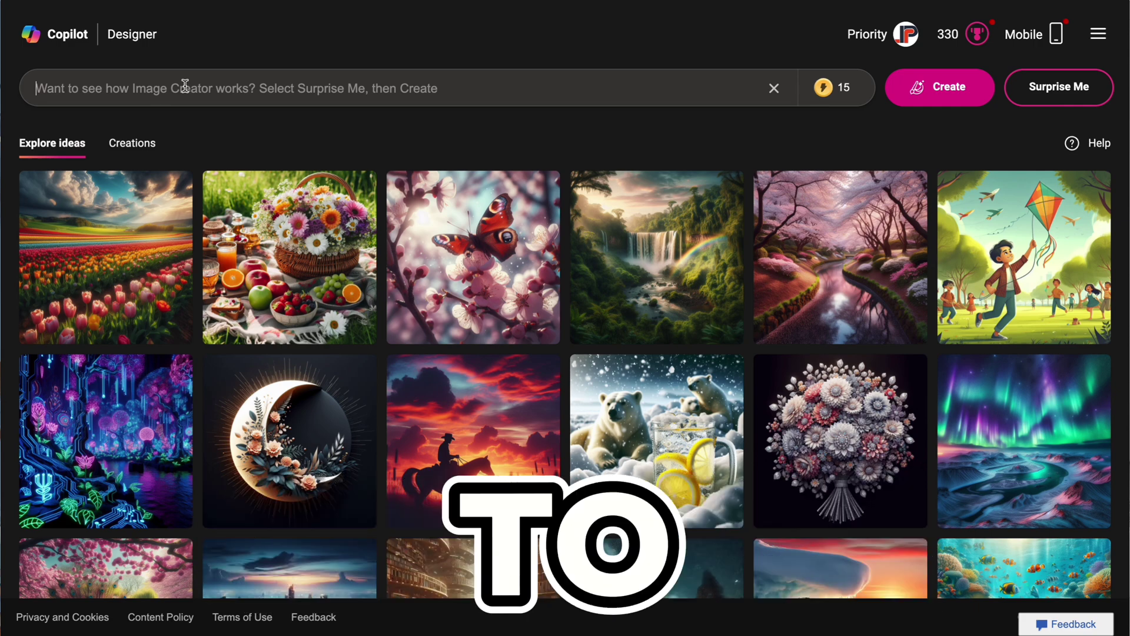
Switch to Copilot Designer and paste the copied image prompt into its description
key(ctrl+v)
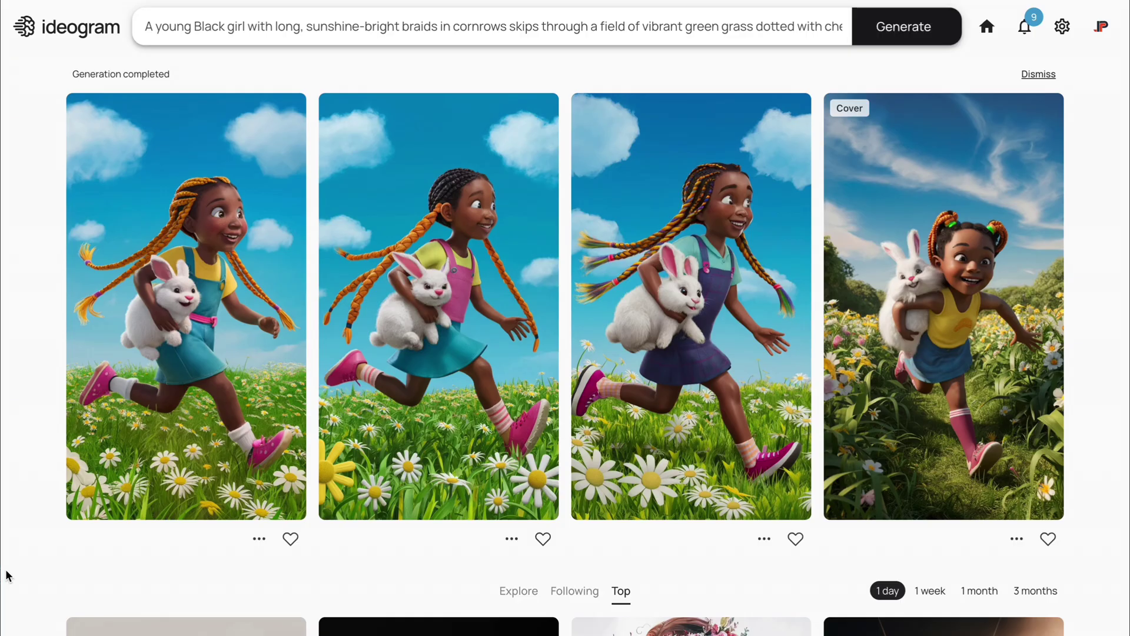
Switch to Ideogram and review the four generated images of the running girl with her rabbit one by one
click(214, 356)
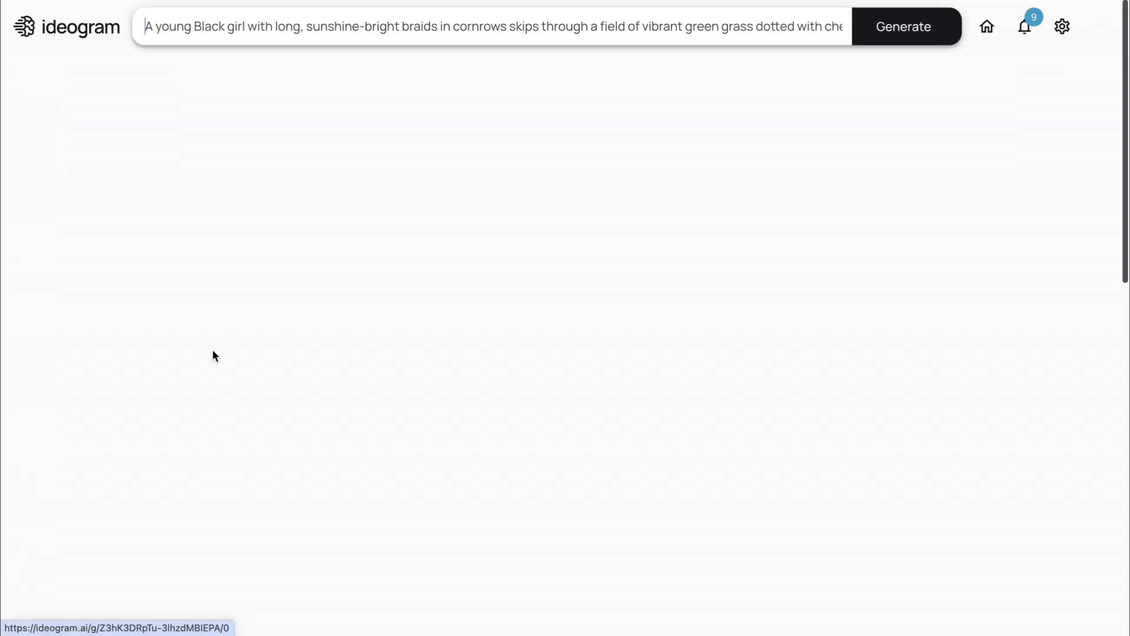
click(944, 192)
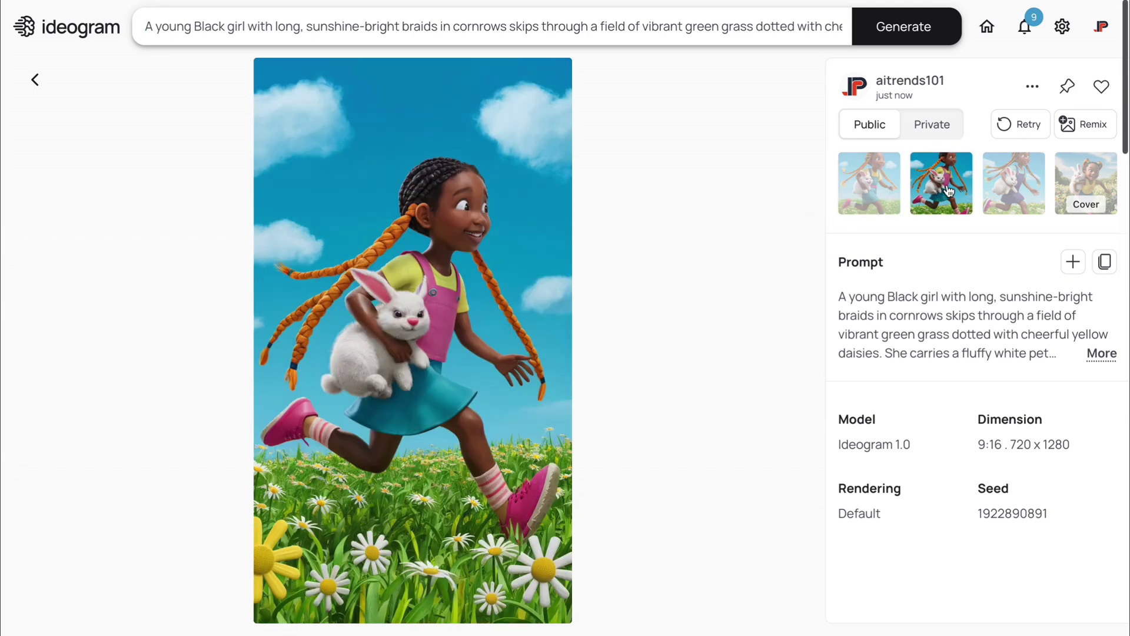
click(1025, 181)
click(1091, 183)
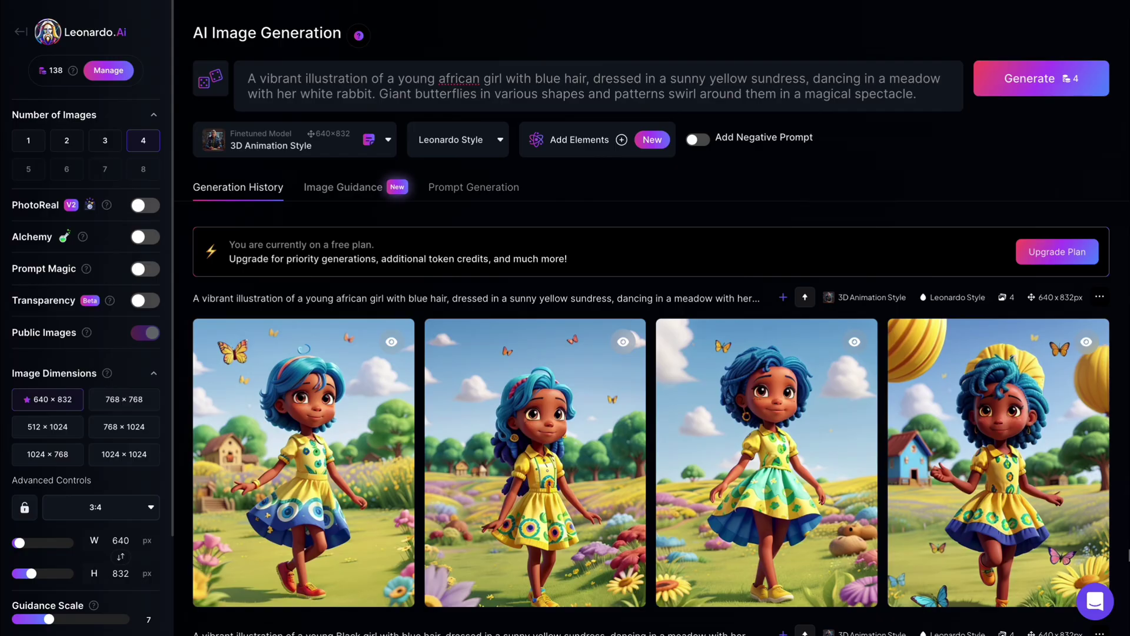
Switch to Leonardo.Ai and browse the enlarged images of the blue-haired girl in the yellow dress
scroll(651, 318, down, 10)
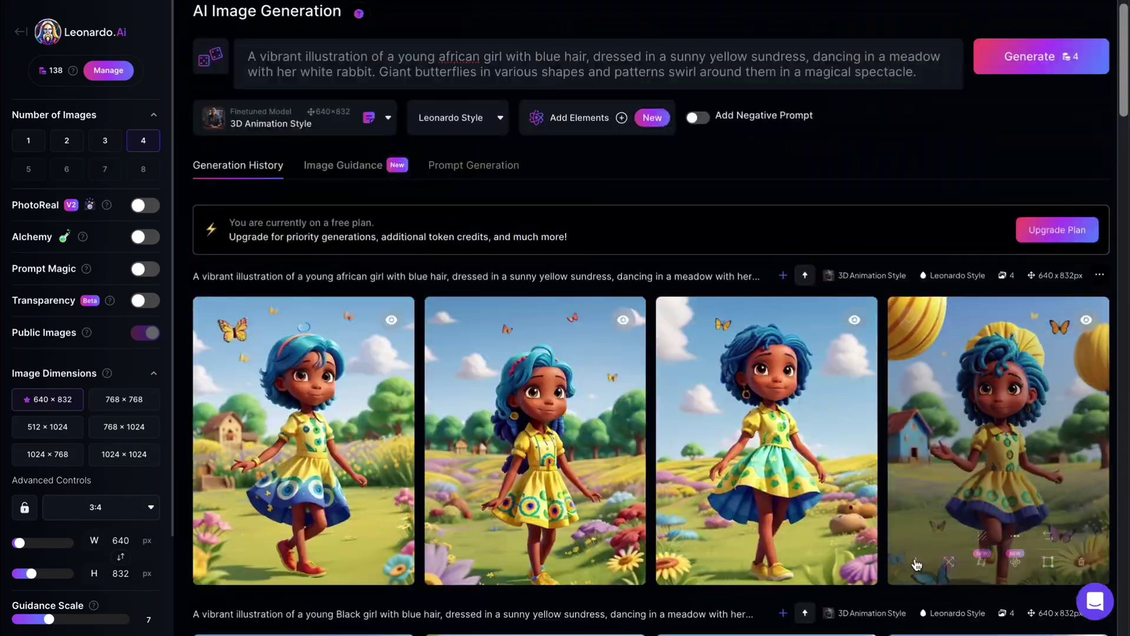
click(302, 442)
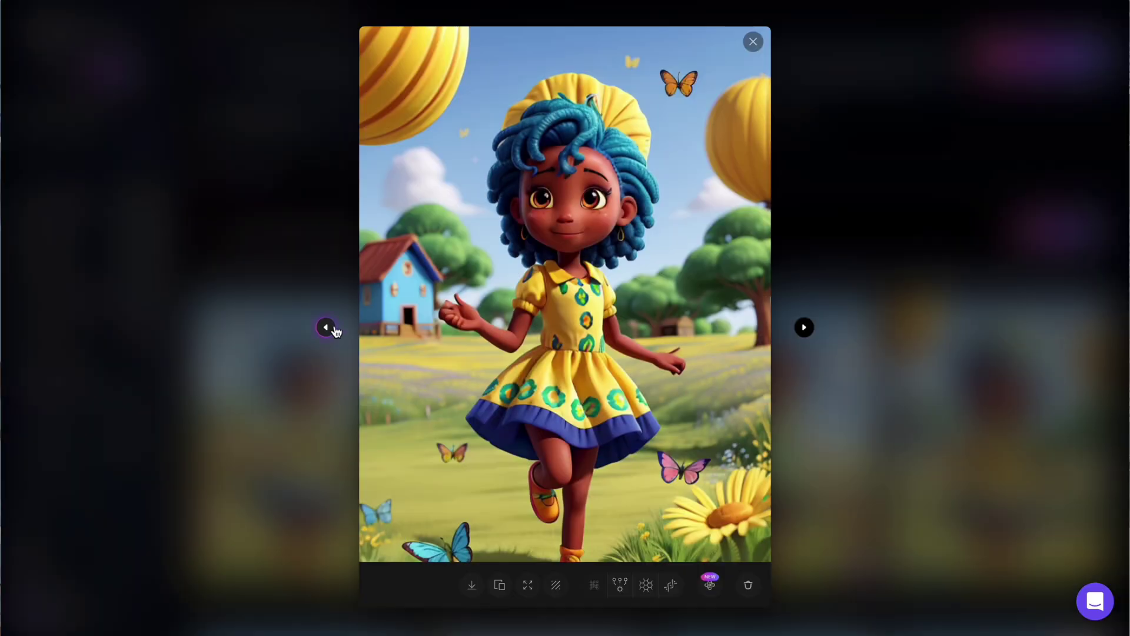
click(326, 328)
click(326, 328)
click(326, 328)
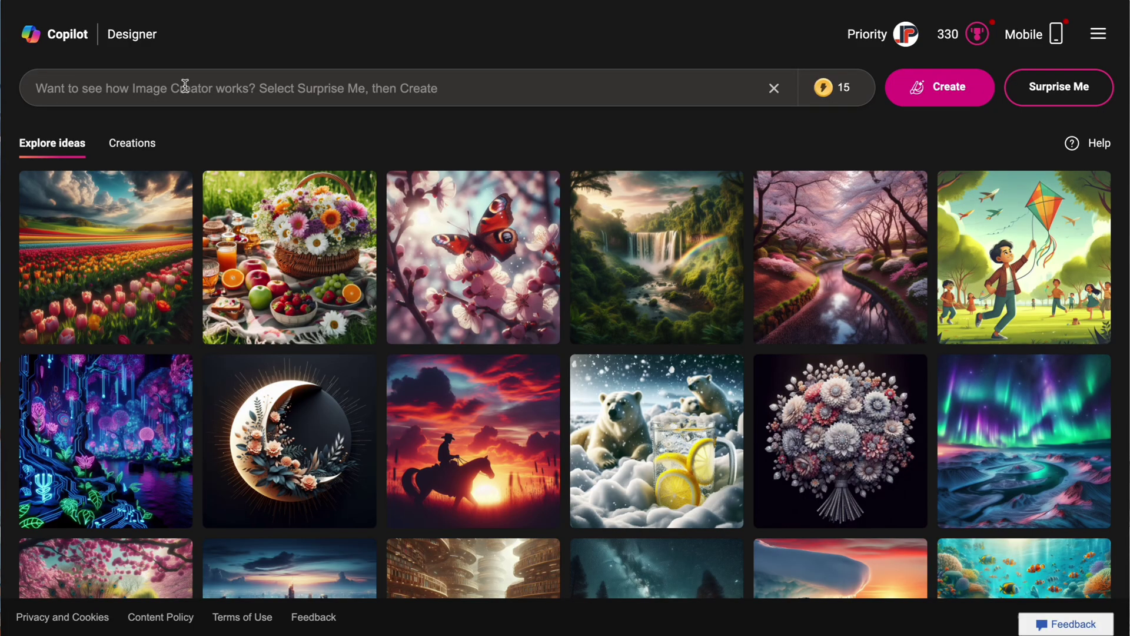
Generate images in Copilot Designer from the pasted meadow prompt ending in "use 3d animation style"
key(ctrl+v)
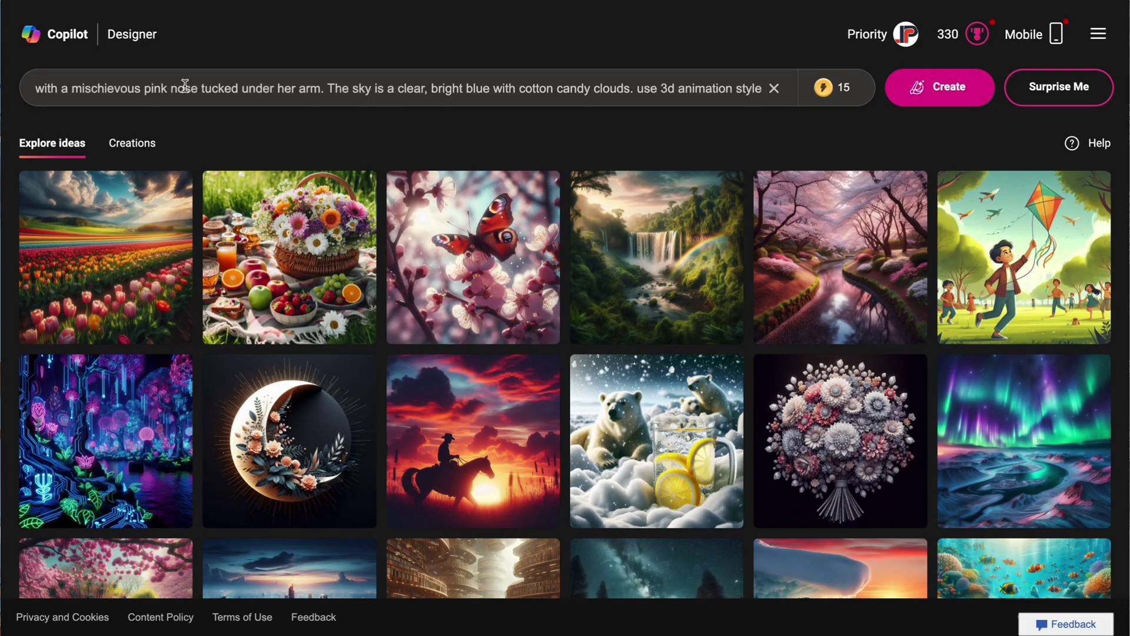
drag(647, 90, 762, 89)
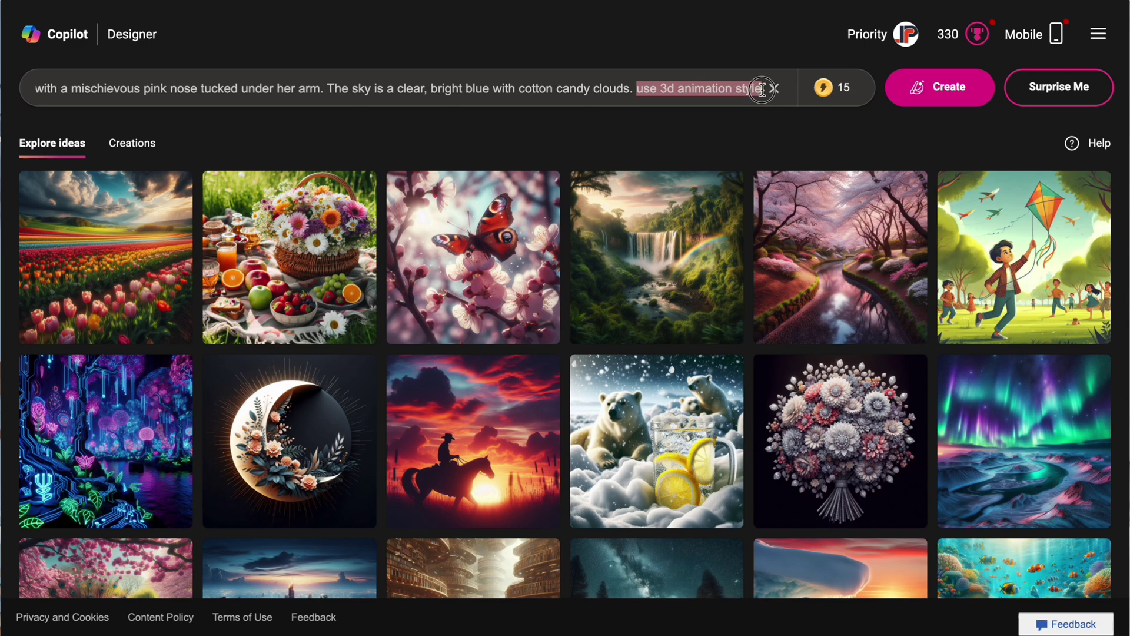
key(Return)
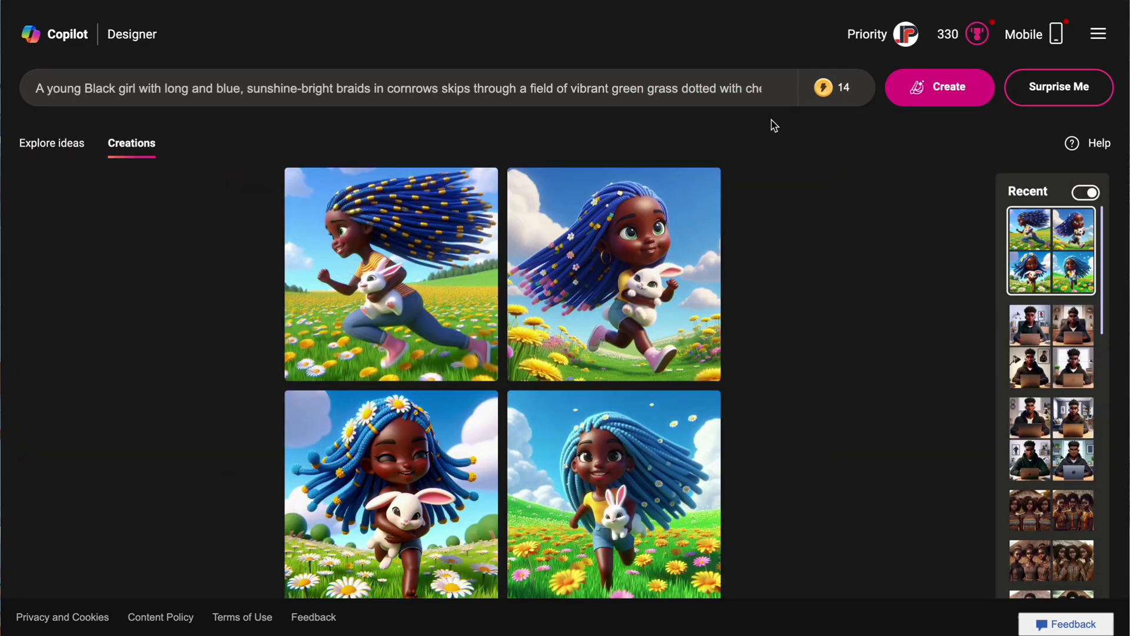
View each of the four generated meadow images enlarged, and close the image viewer
click(388, 271)
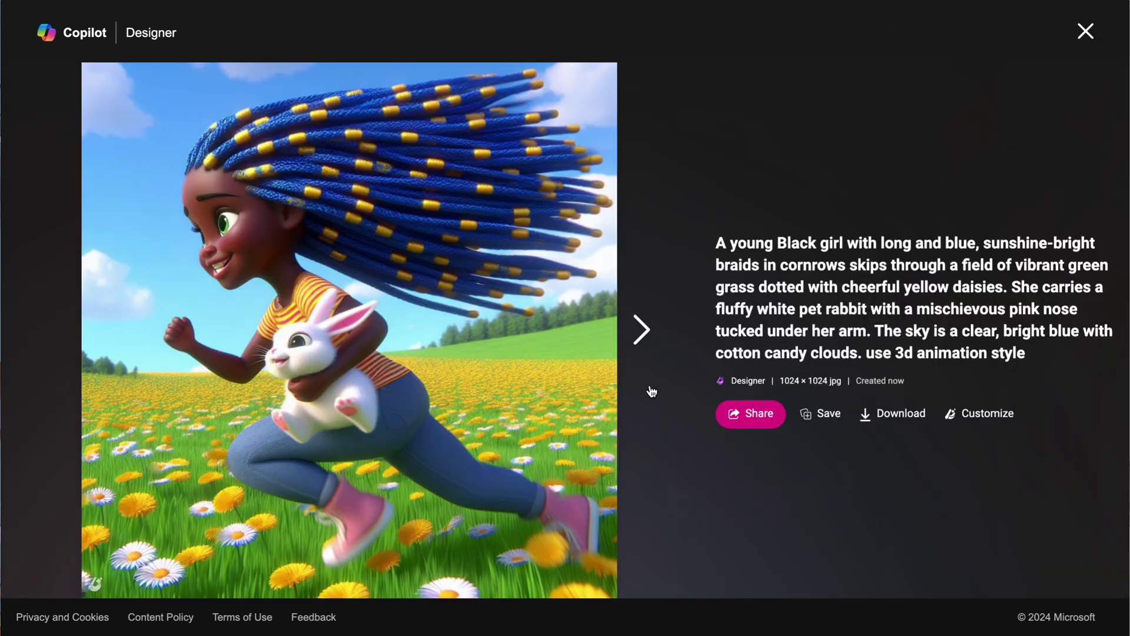
click(642, 330)
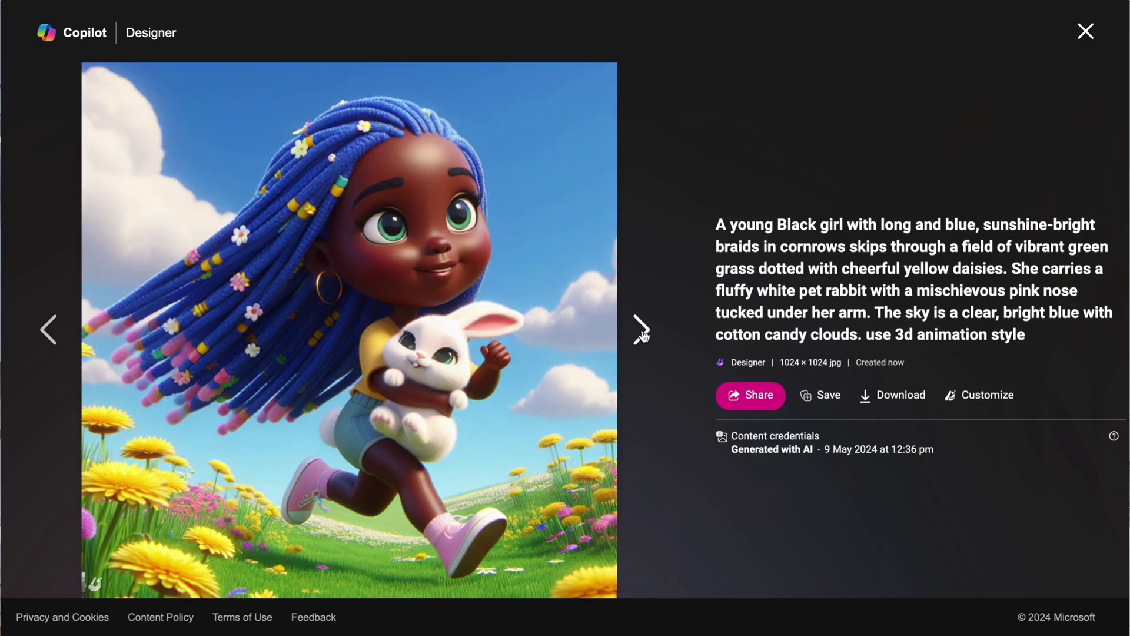
click(641, 330)
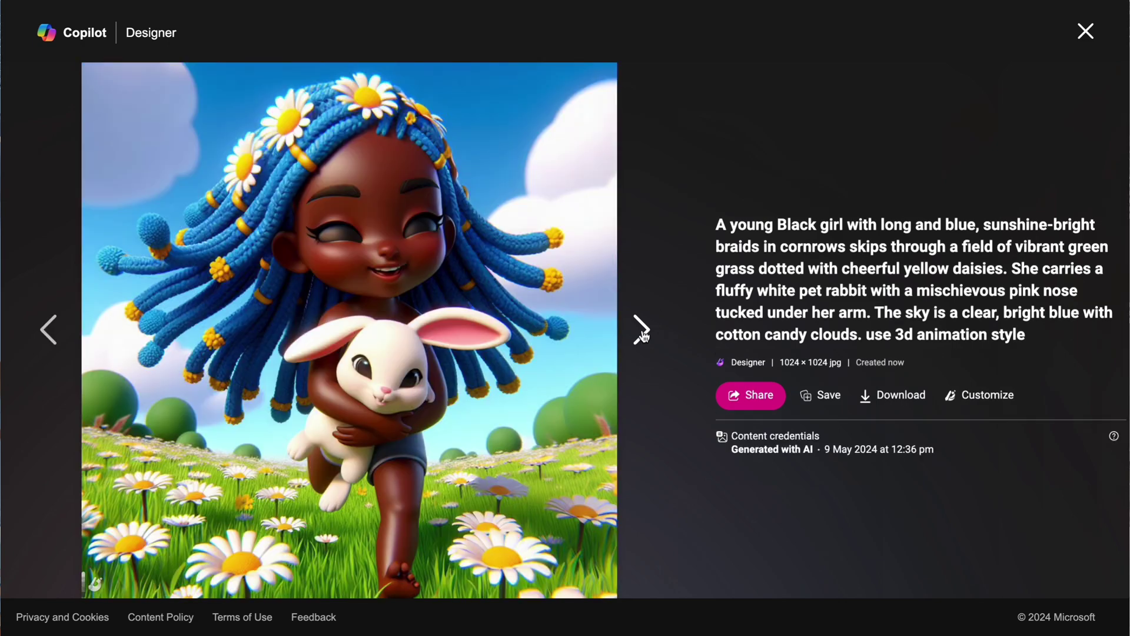
click(642, 330)
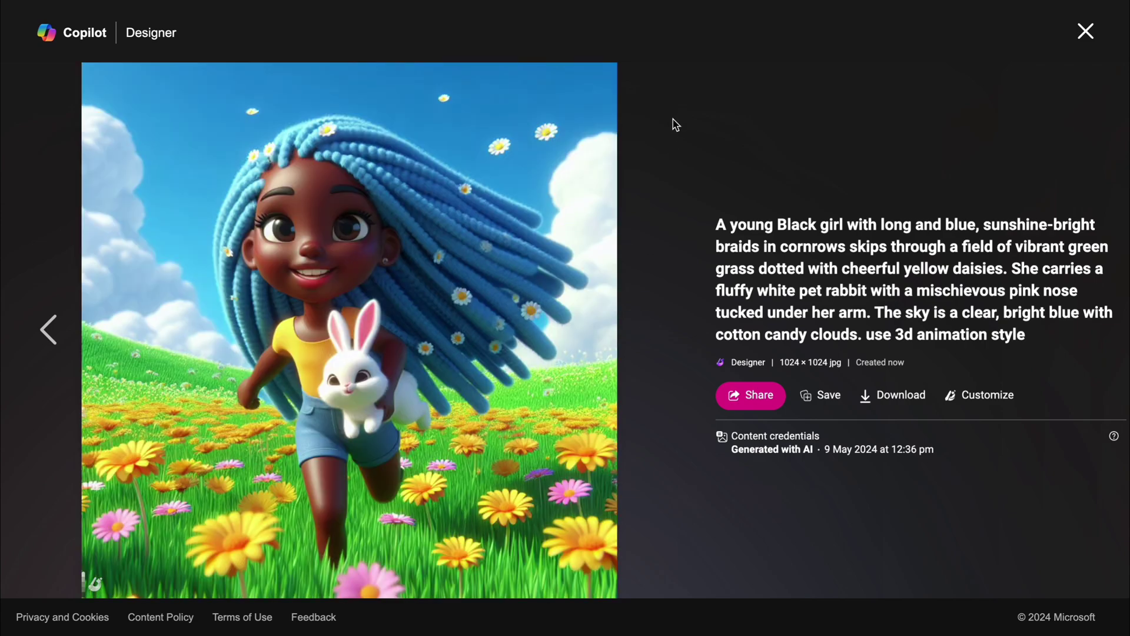
click(1086, 33)
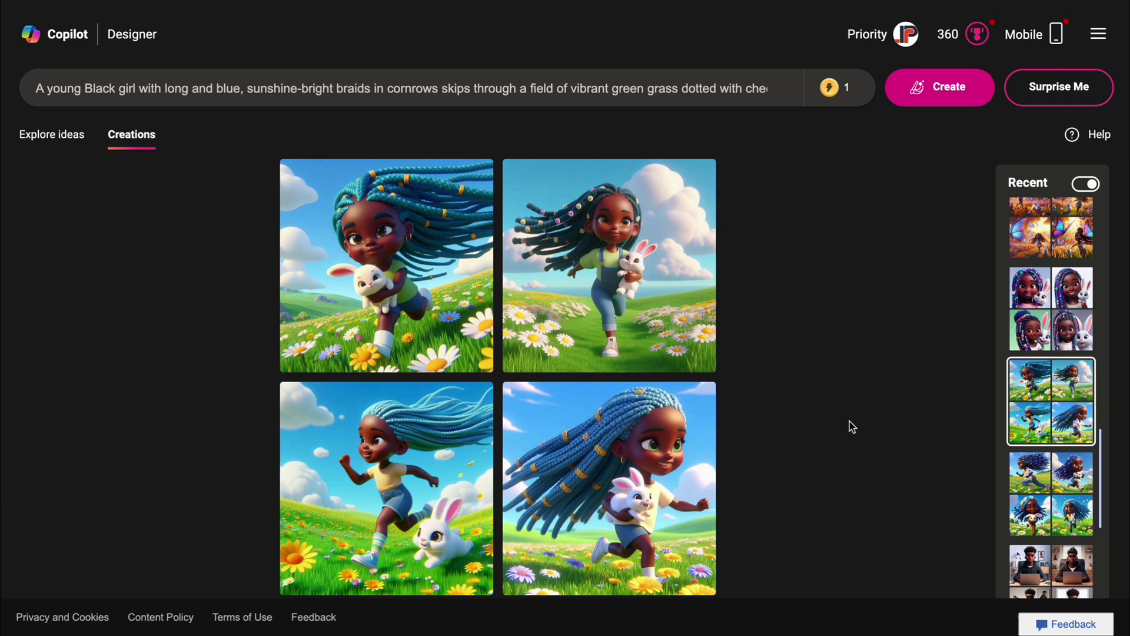
Look through the recent creations, including the girl-and-rabbit portraits and the girl reading a book under a tree
click(1057, 325)
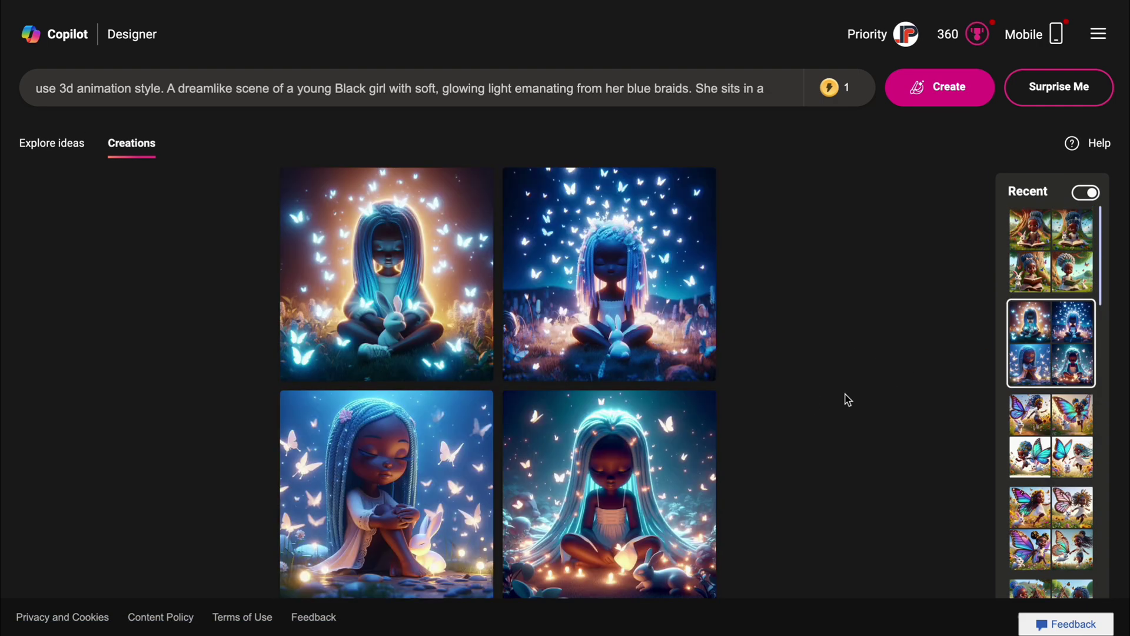
click(1053, 258)
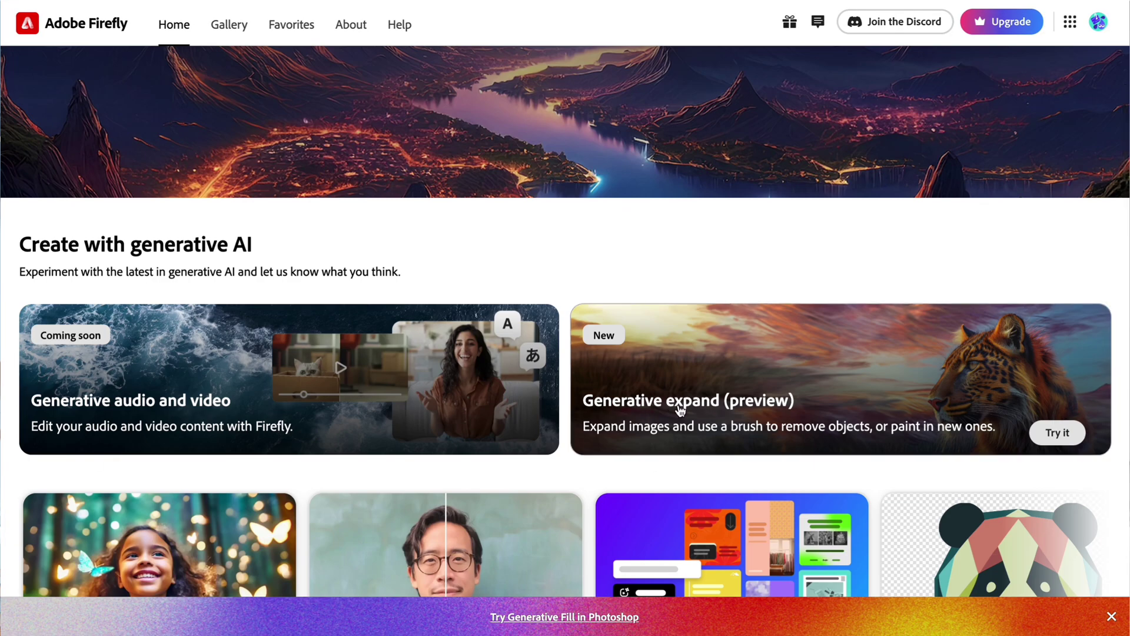
Switch to Adobe Firefly's Generative expand, leave the sample tiger image, and upload the image of the blue-braided girl running
click(680, 410)
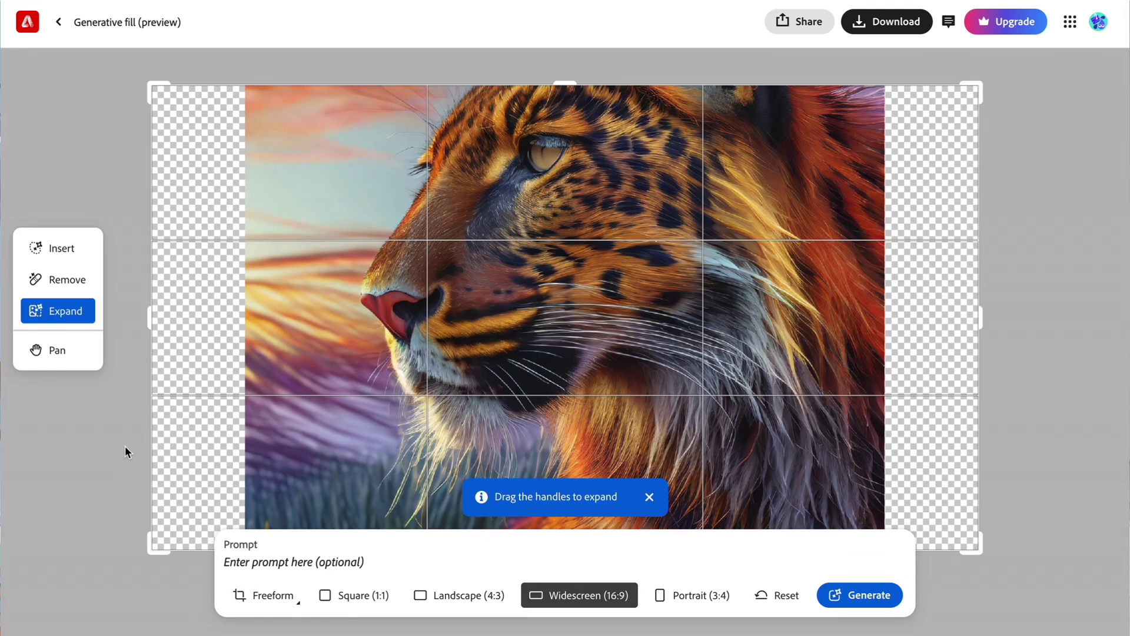
click(60, 34)
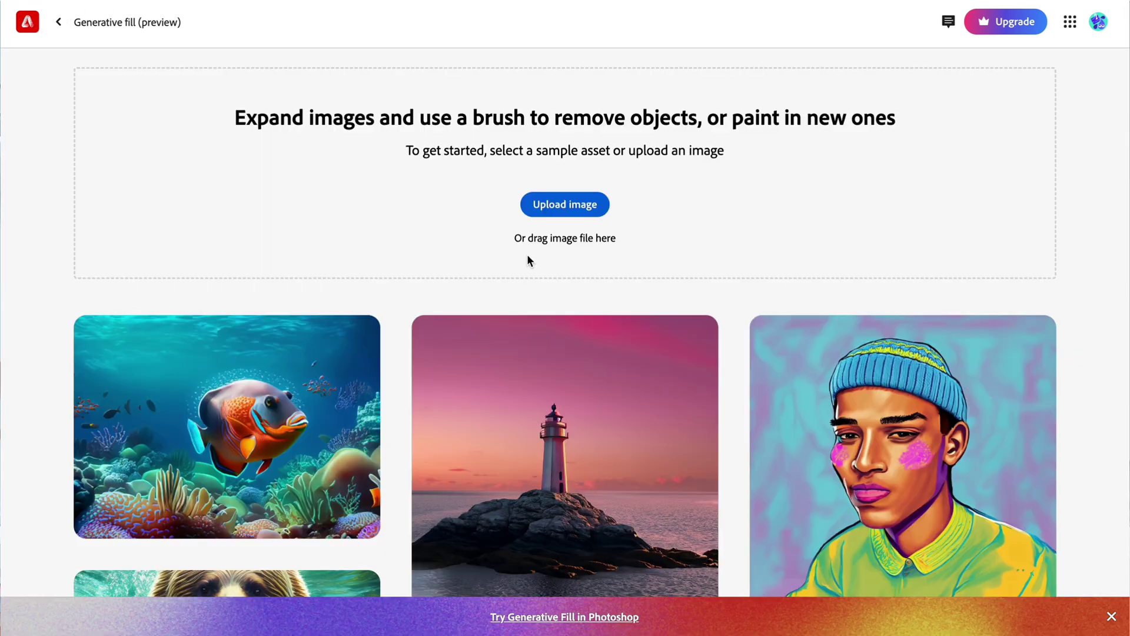
click(582, 211)
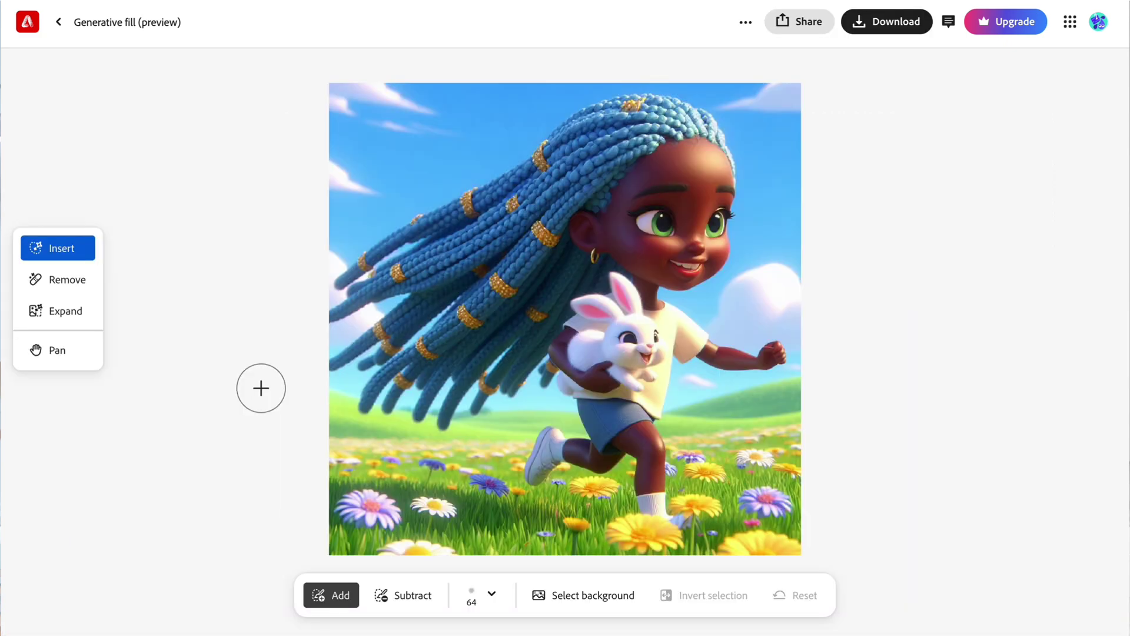
Expand the canvas around the uploaded image to the Portrait (3:4) ratio
click(71, 324)
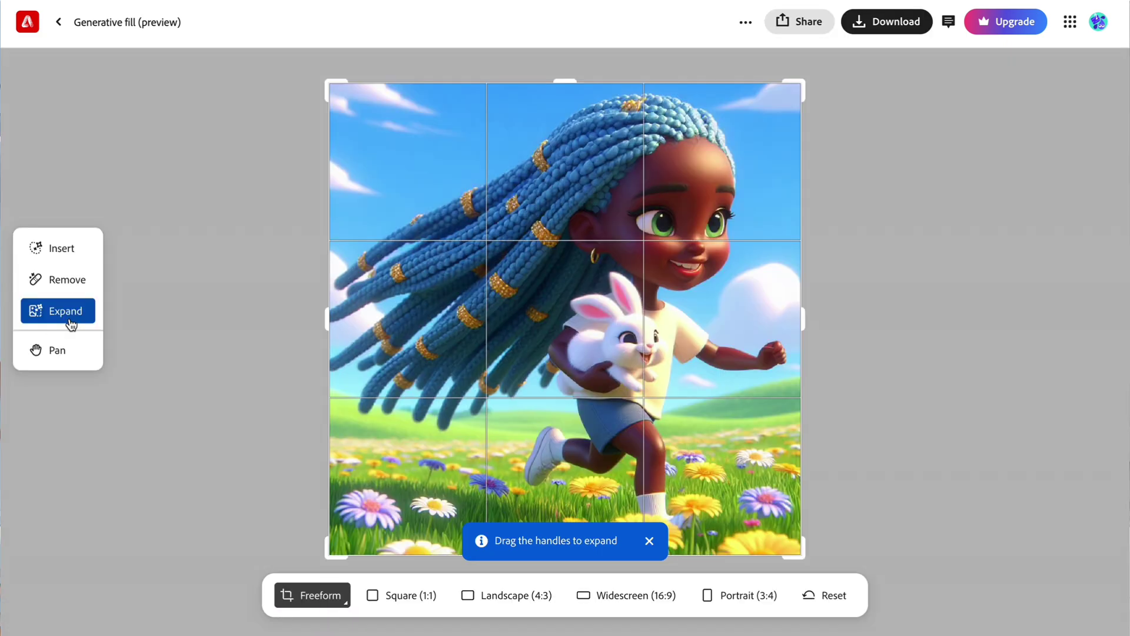
click(759, 595)
scroll(780, 437, down, 3)
scroll(802, 230, up, 6)
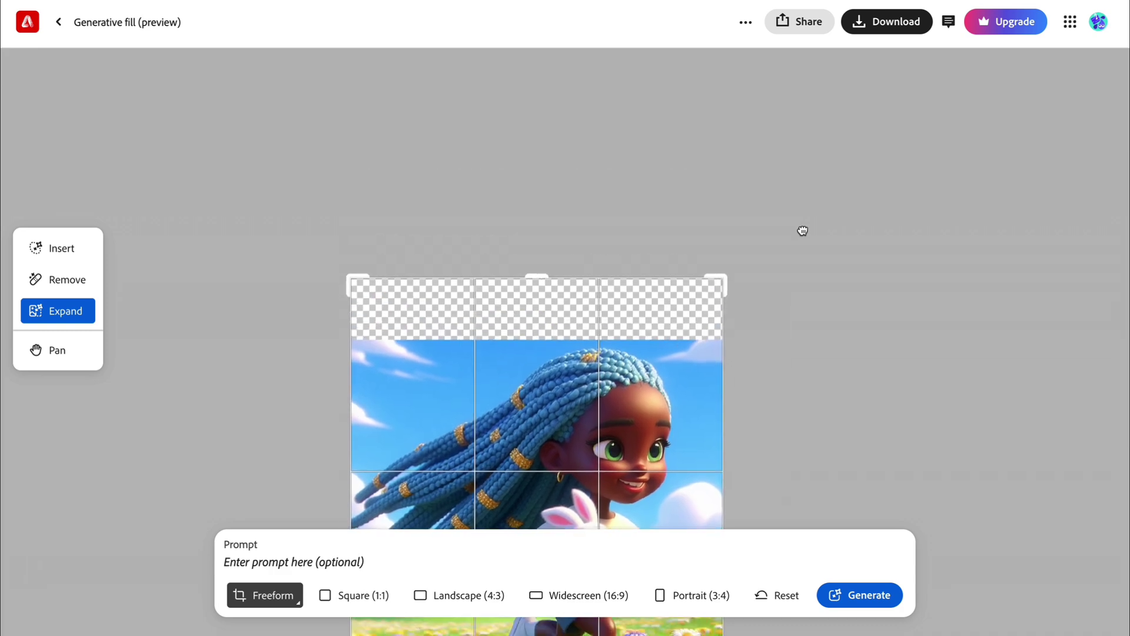
Stretch the expansion frame into a taller vertical format around the girl and generate the fill without a prompt
drag(543, 278, 550, 185)
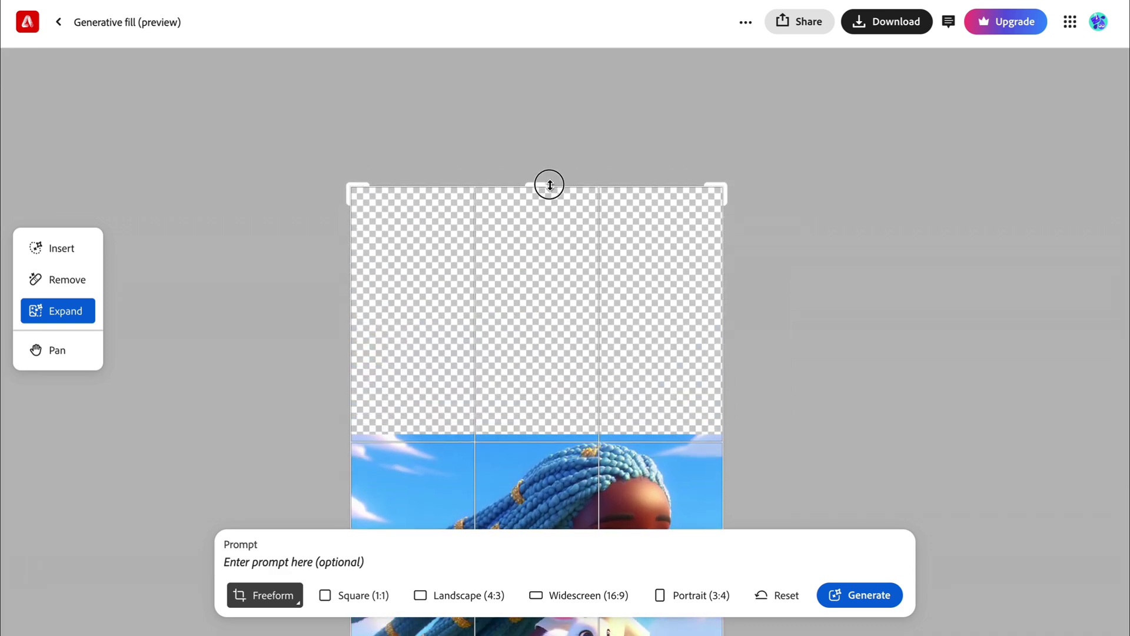
scroll(789, 396, down, 8)
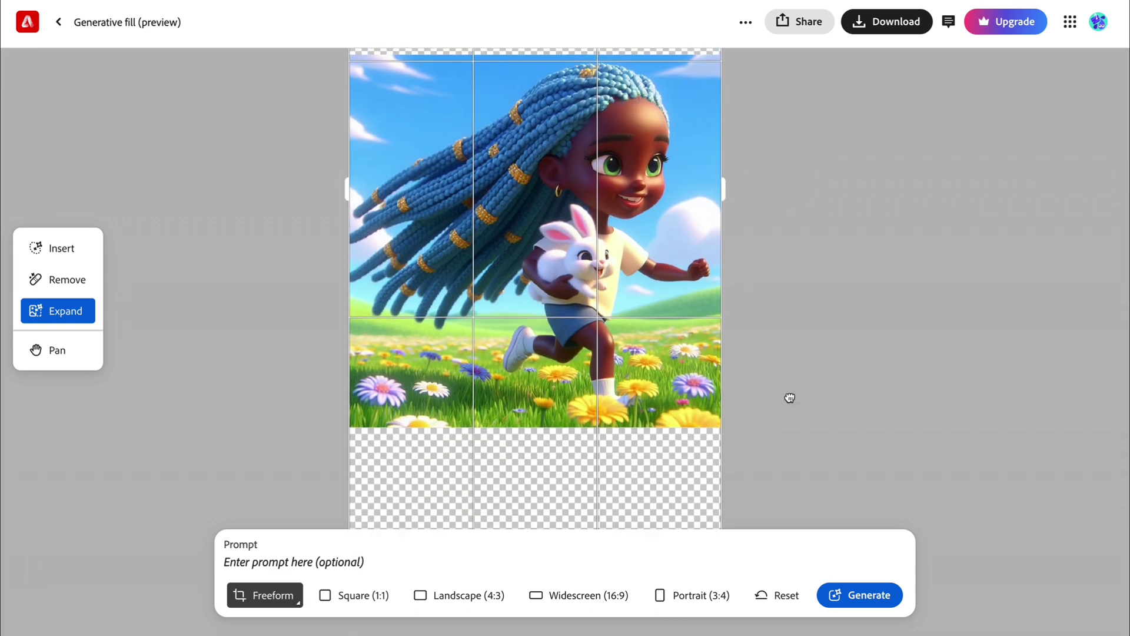
scroll(789, 398, up, 1)
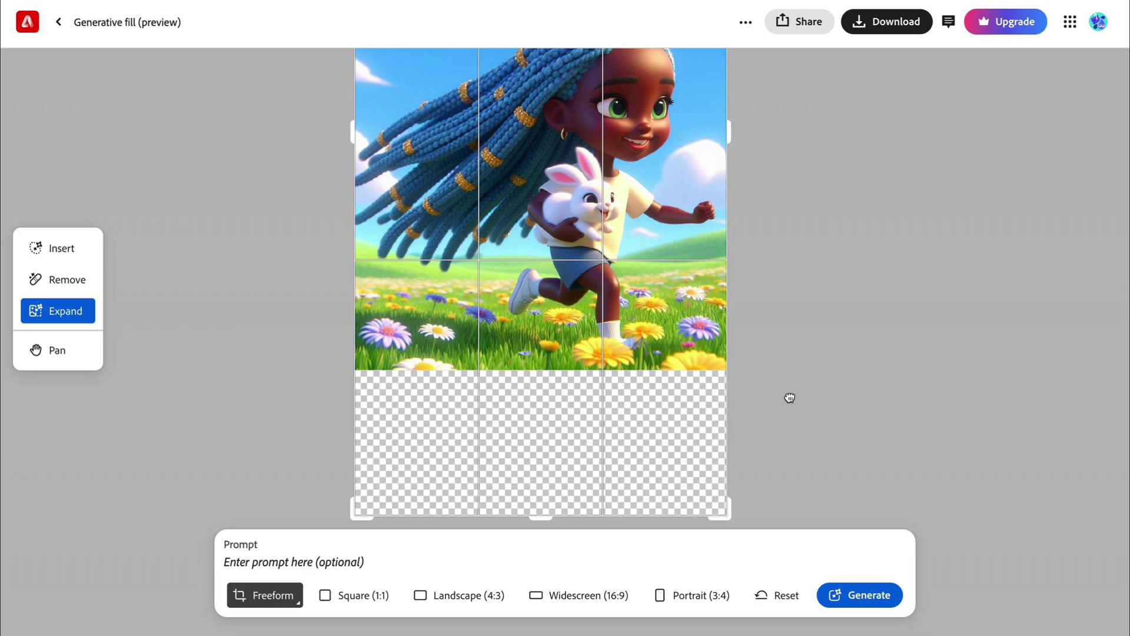
scroll(789, 398, up, 1)
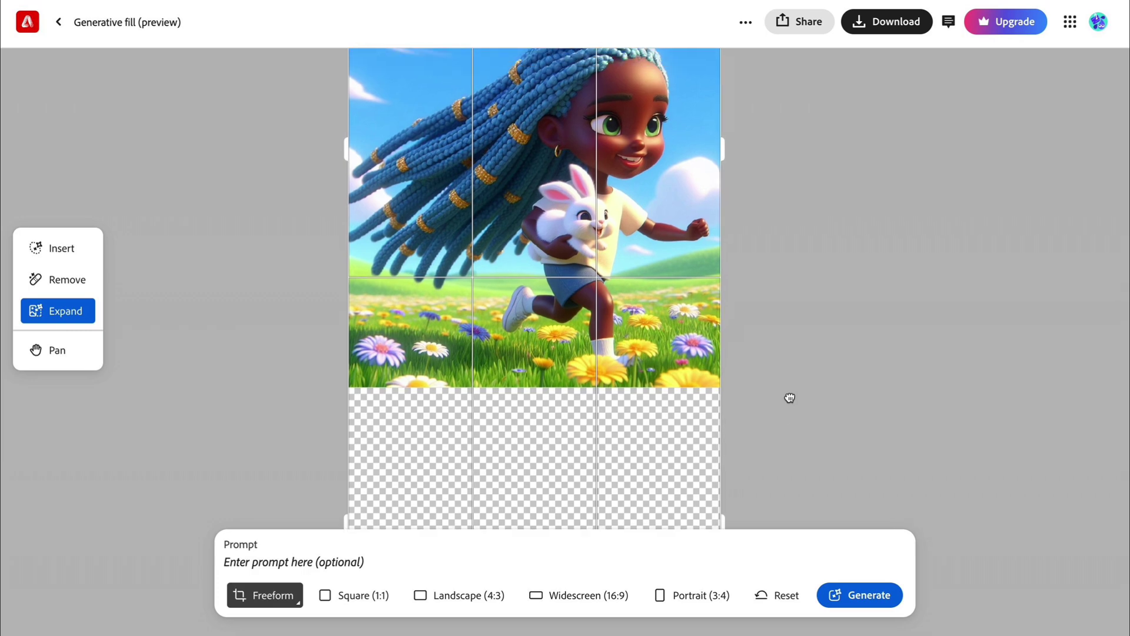
click(858, 596)
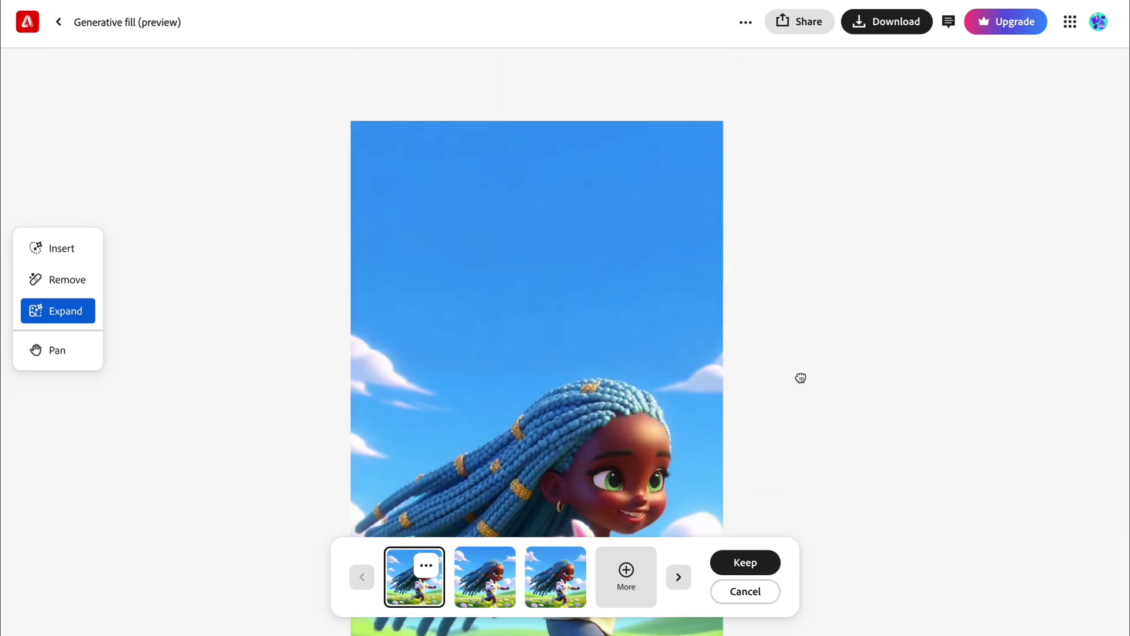
Compare the three generated fills of the running girl and select the second variation
click(488, 583)
click(559, 584)
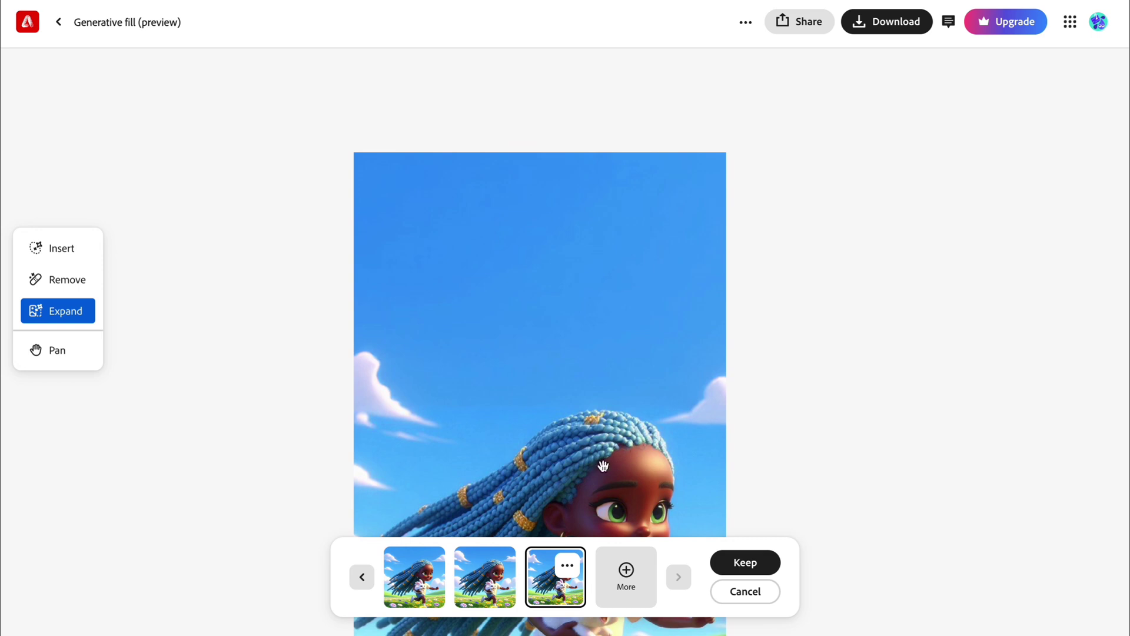
click(483, 592)
click(405, 587)
click(547, 573)
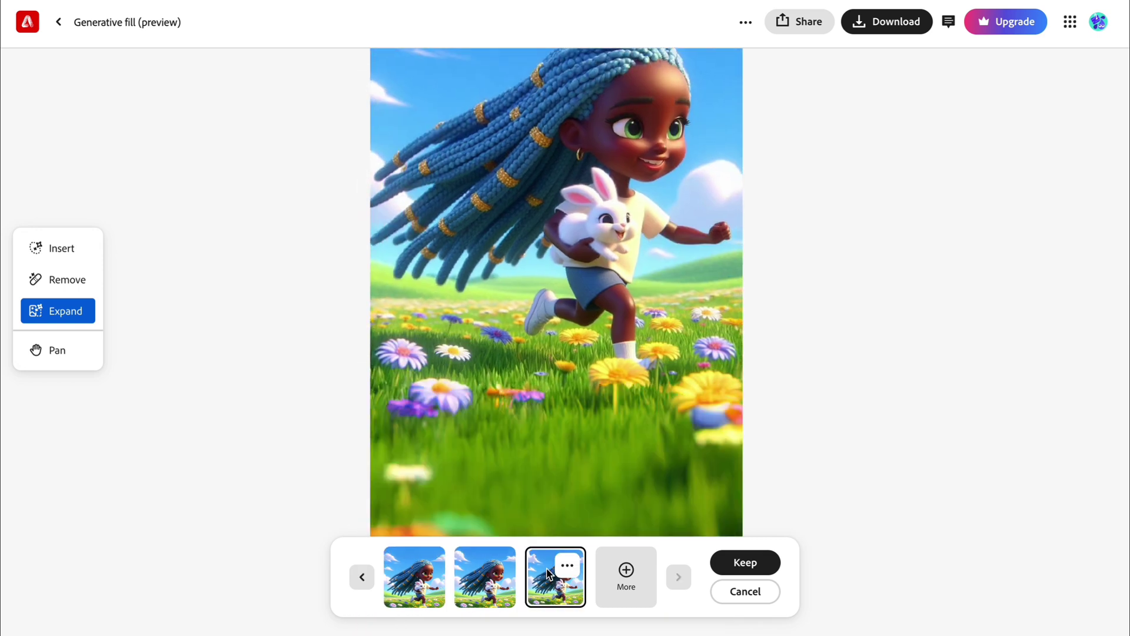
click(474, 581)
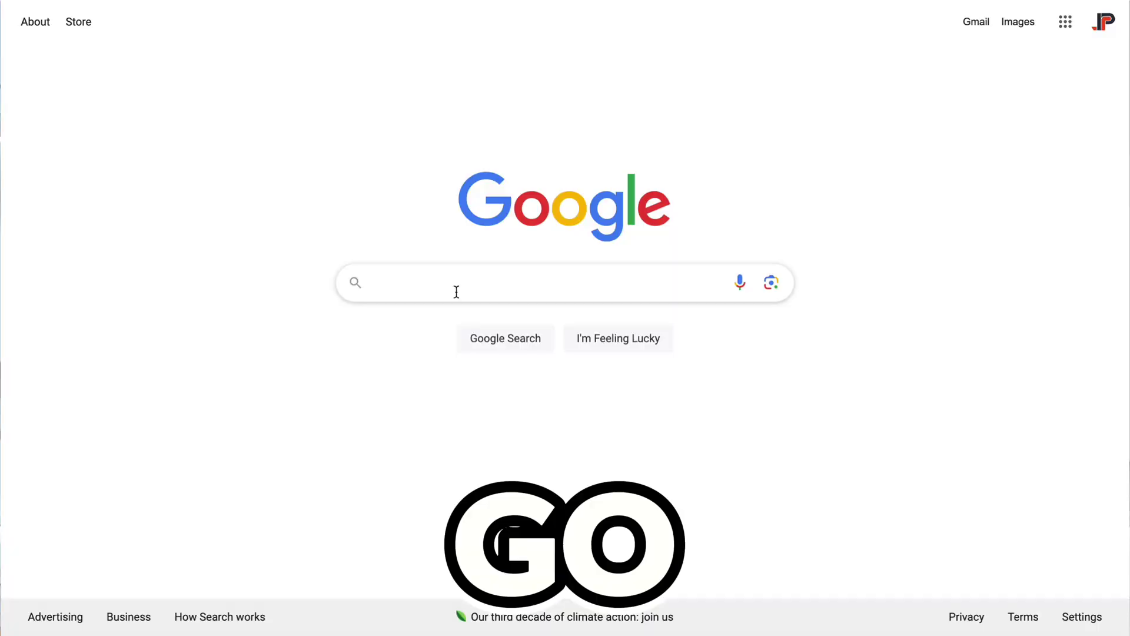
Switch to Google, search for "adobe image resizer", and open Adobe Express's free image resizer
click(456, 291)
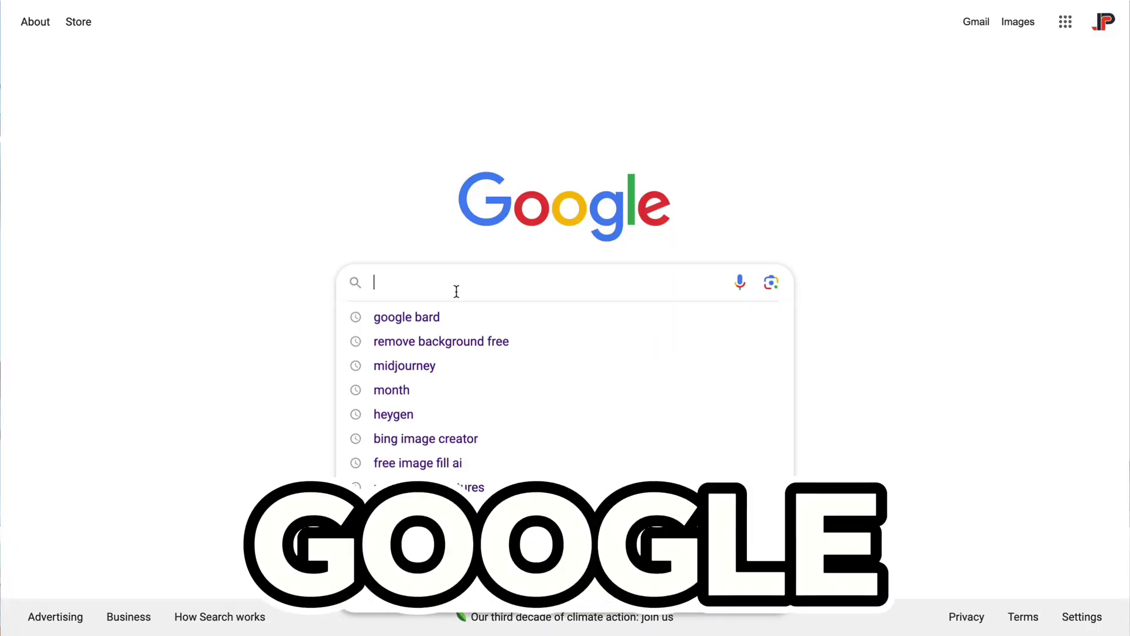
text(adobe image resizer)
key(Return)
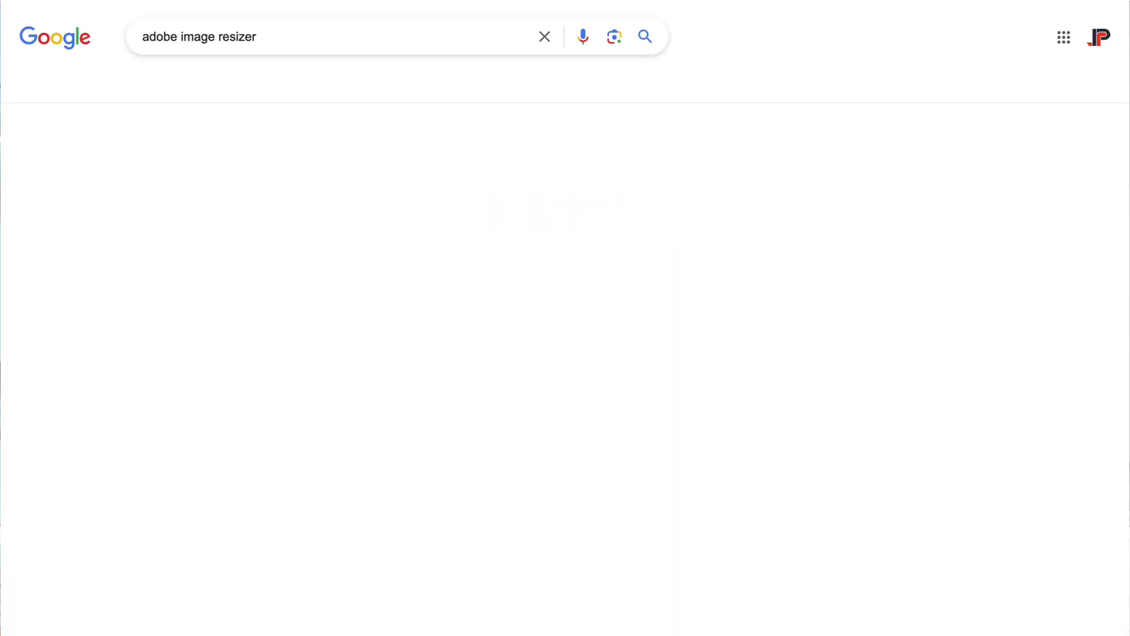
click(377, 178)
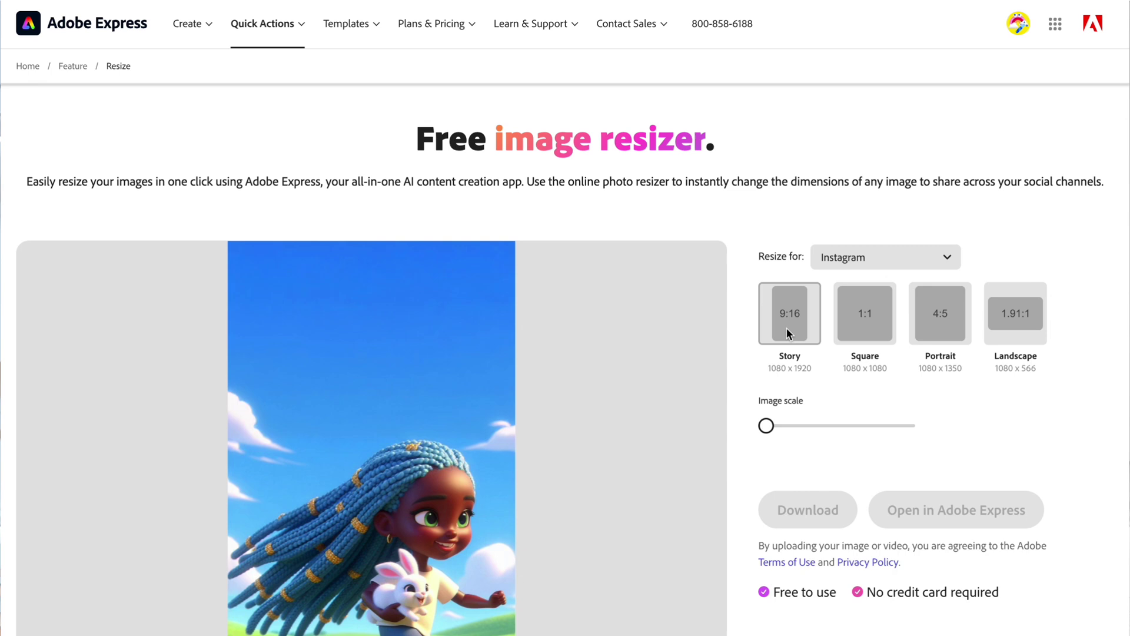
Resize the girl's image to the Instagram Story format (9:16, 1080 x 1920), adjust its position in the frame, and download it
click(787, 327)
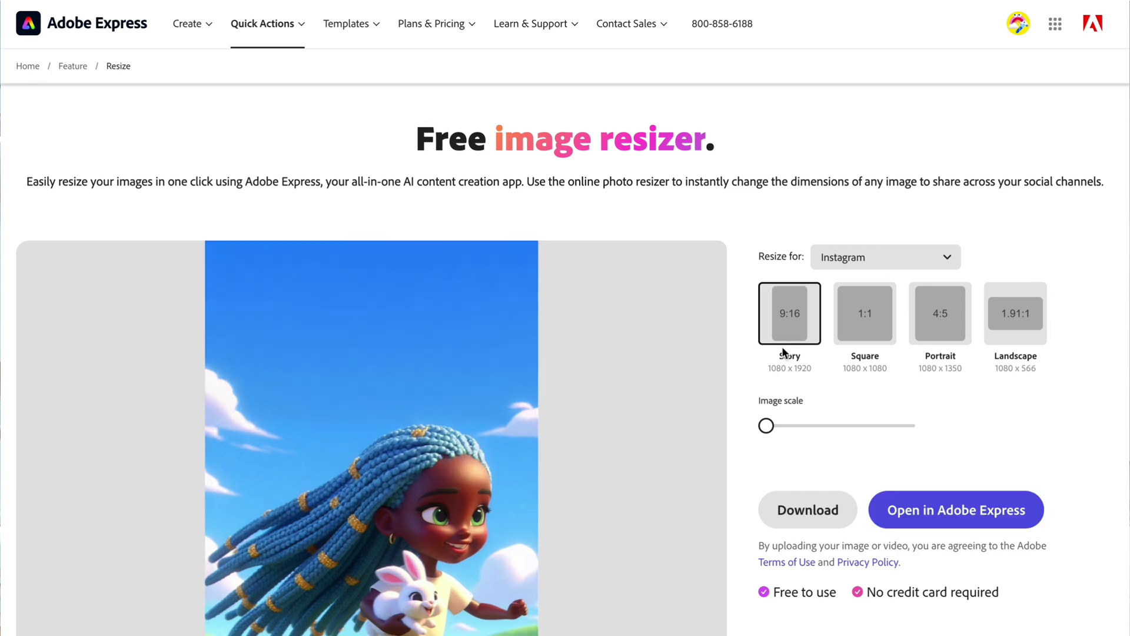
scroll(740, 478, down, 4)
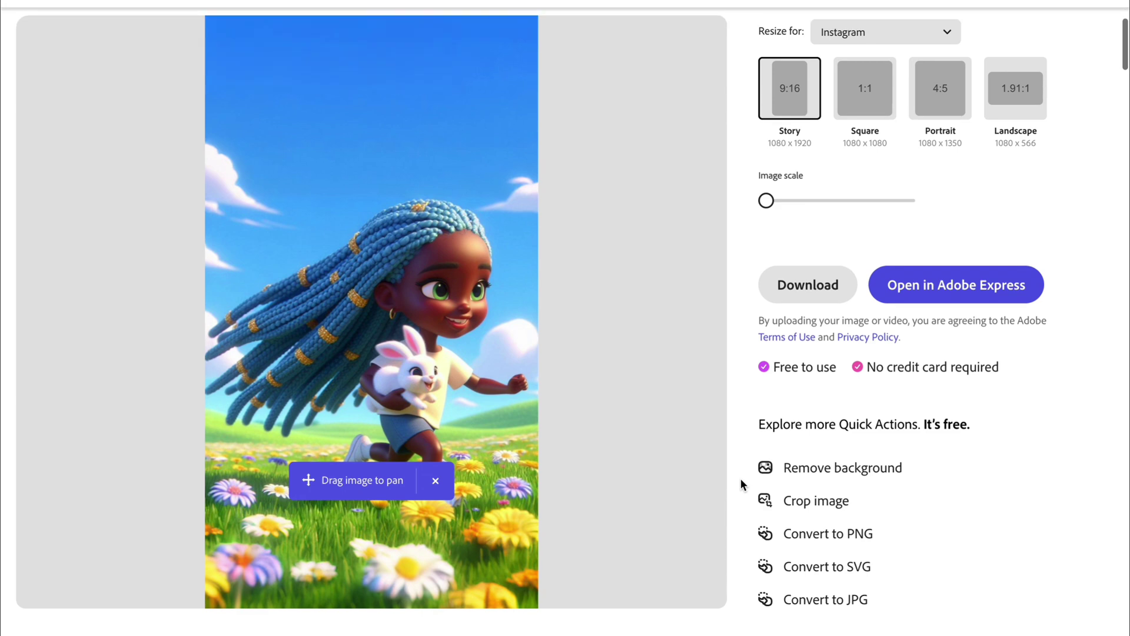
scroll(740, 478, up, 1)
drag(374, 384, 376, 268)
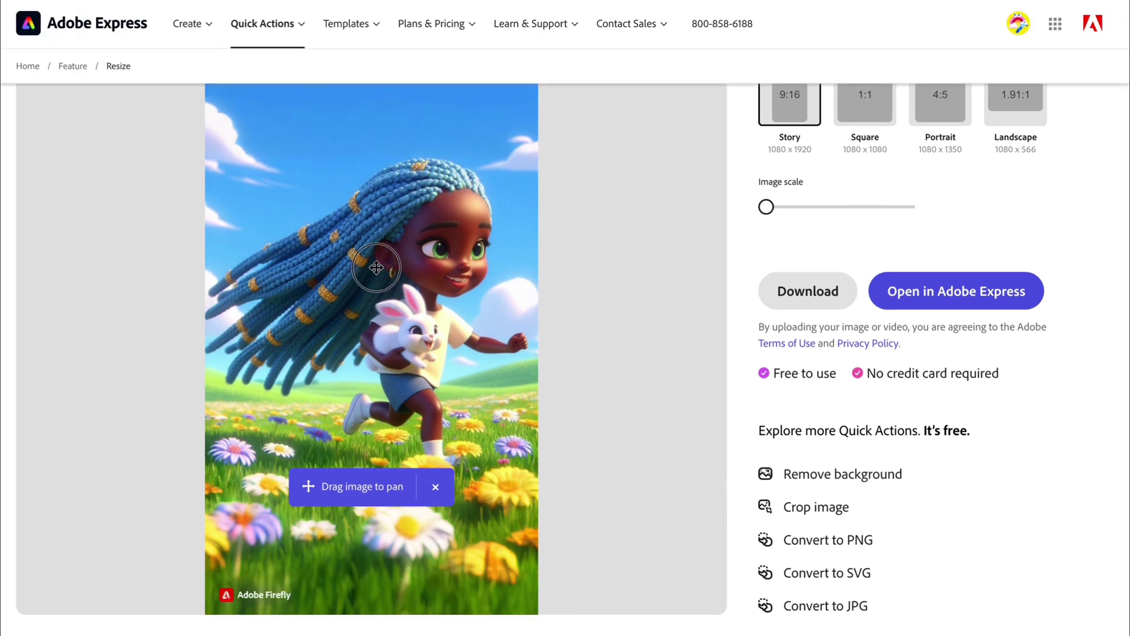
drag(373, 322, 358, 444)
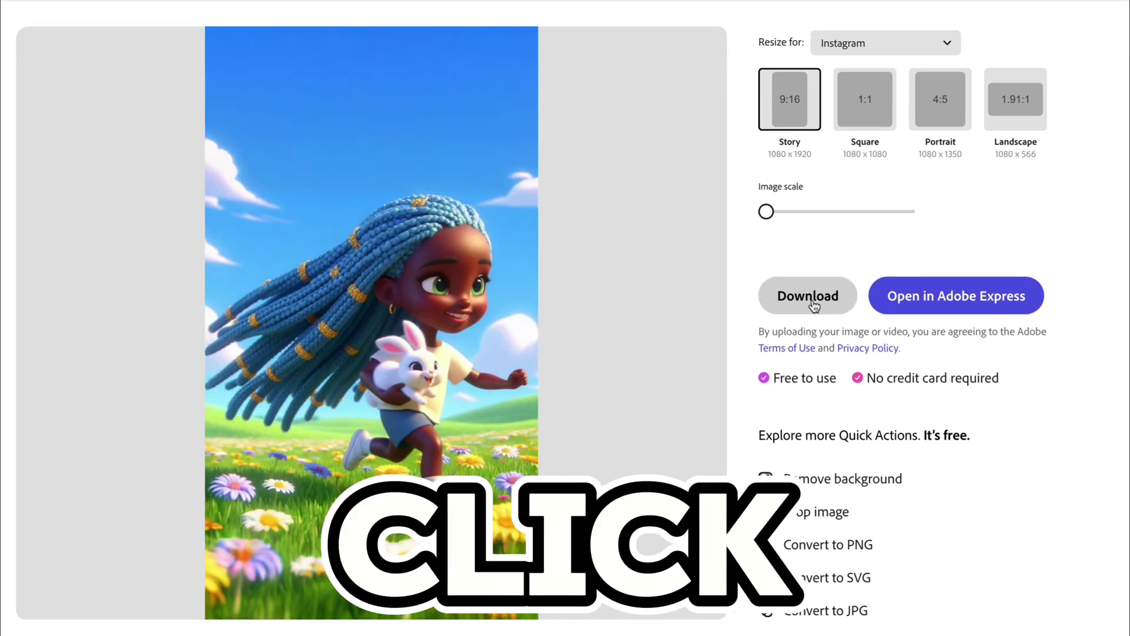
click(812, 300)
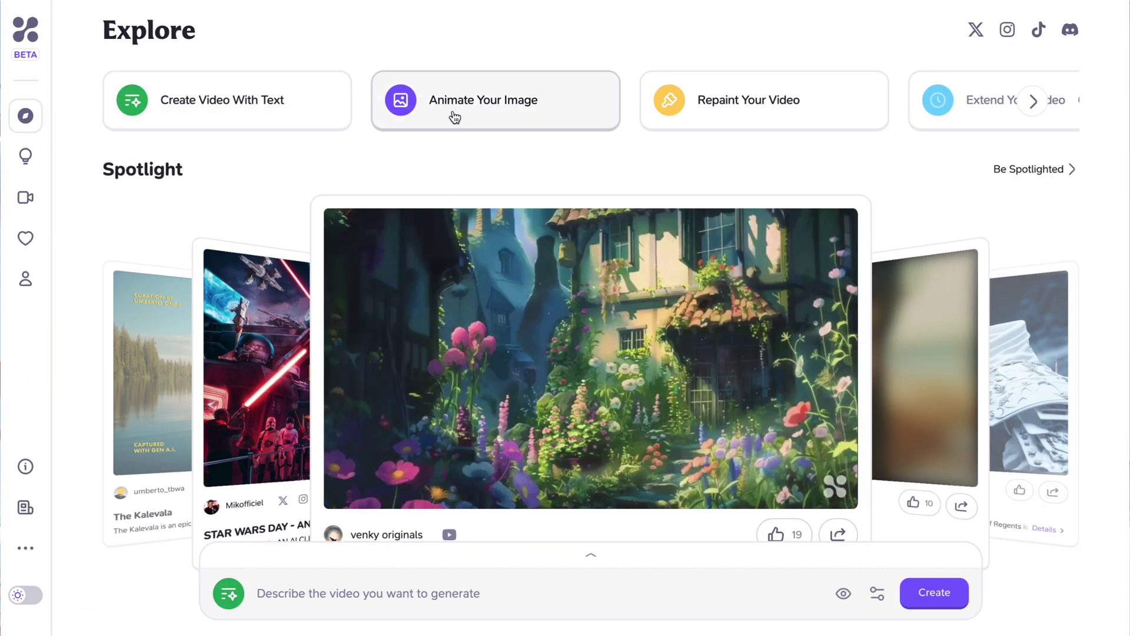
Switch to Haiper's Animate Your Image, upload the vertical image of the girl, and use Gemini's first image prompt as the video description
click(488, 119)
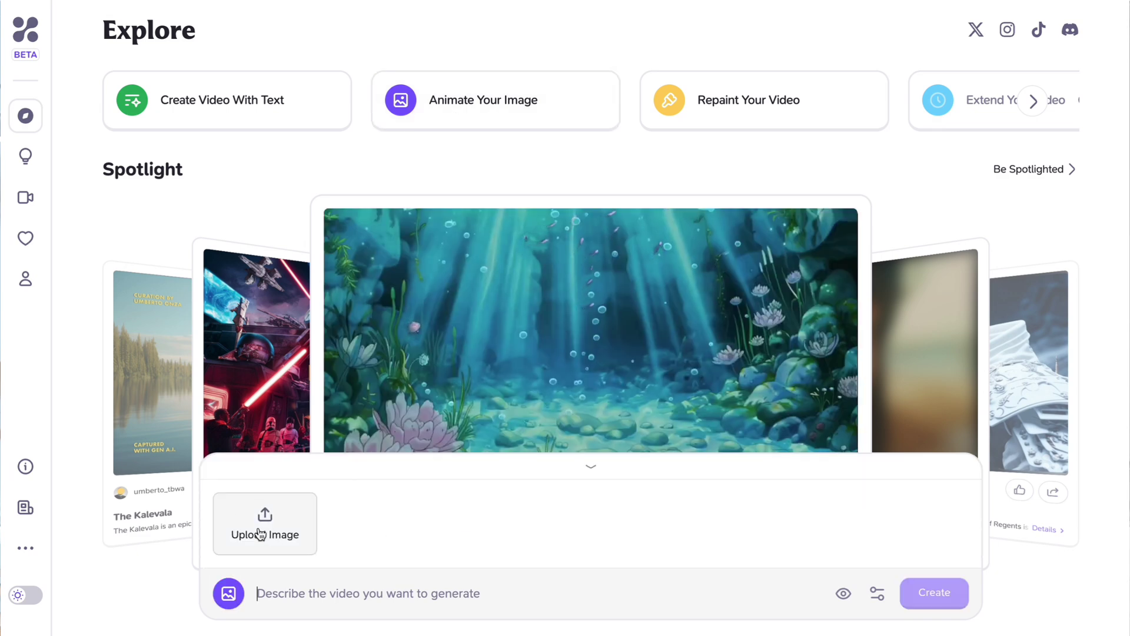
click(261, 534)
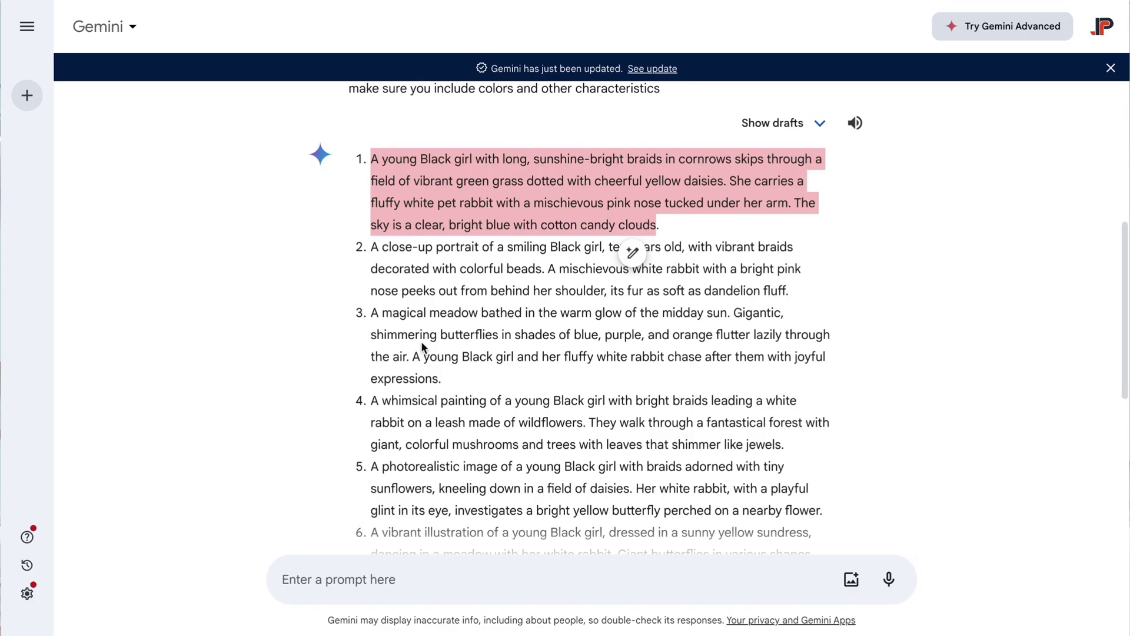
click(371, 169)
mouse_move(371, 156)
mouse_down()
mouse_move(656, 179)
mouse_move(661, 227)
mouse_up()
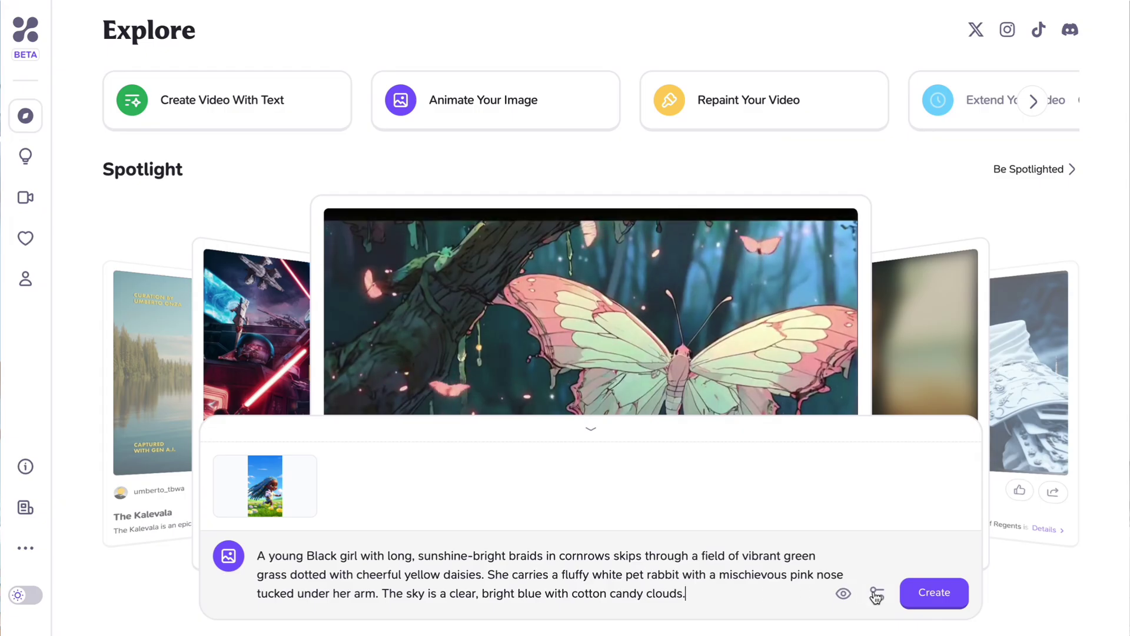
Set the video duration to 4s and create the animation
click(877, 596)
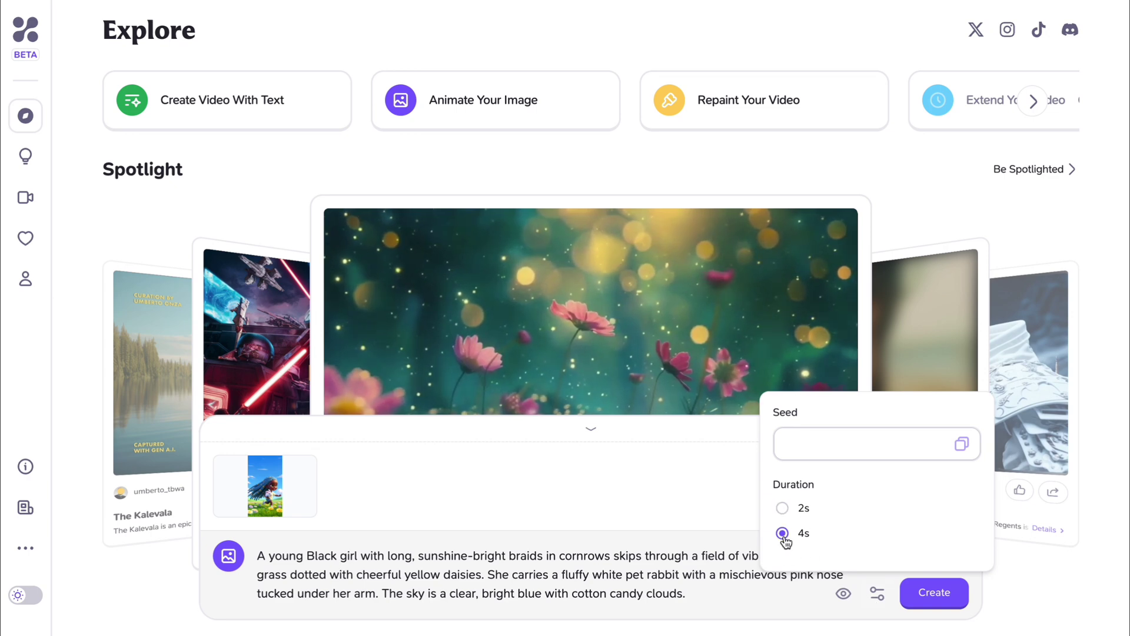
click(931, 601)
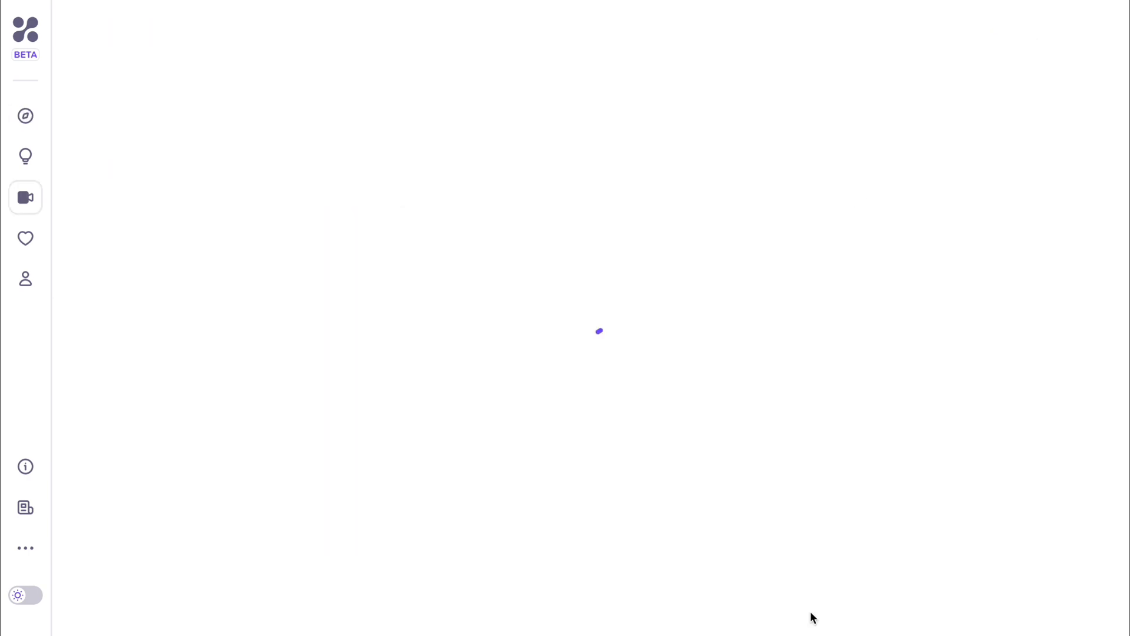